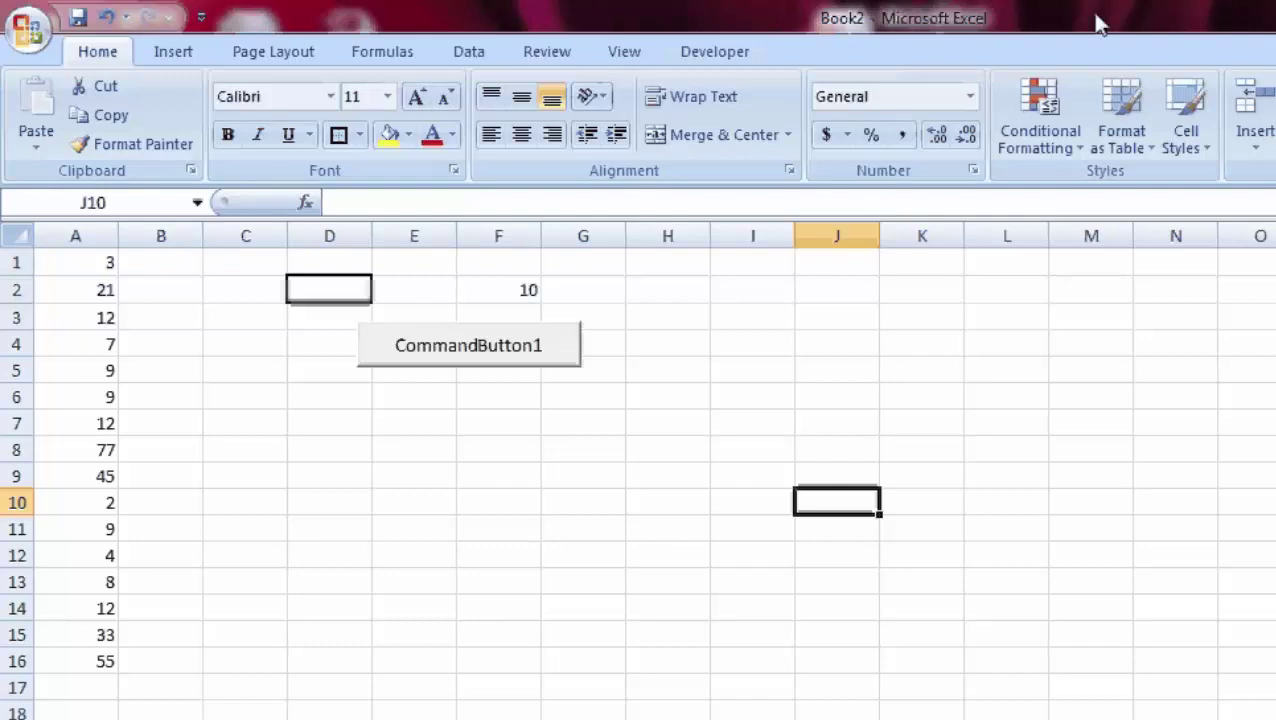
Enter the threshold 10 in cell D2 and delete the old 10 from cell F2
{"action": "left_click", "coordinate": [501, 292]}
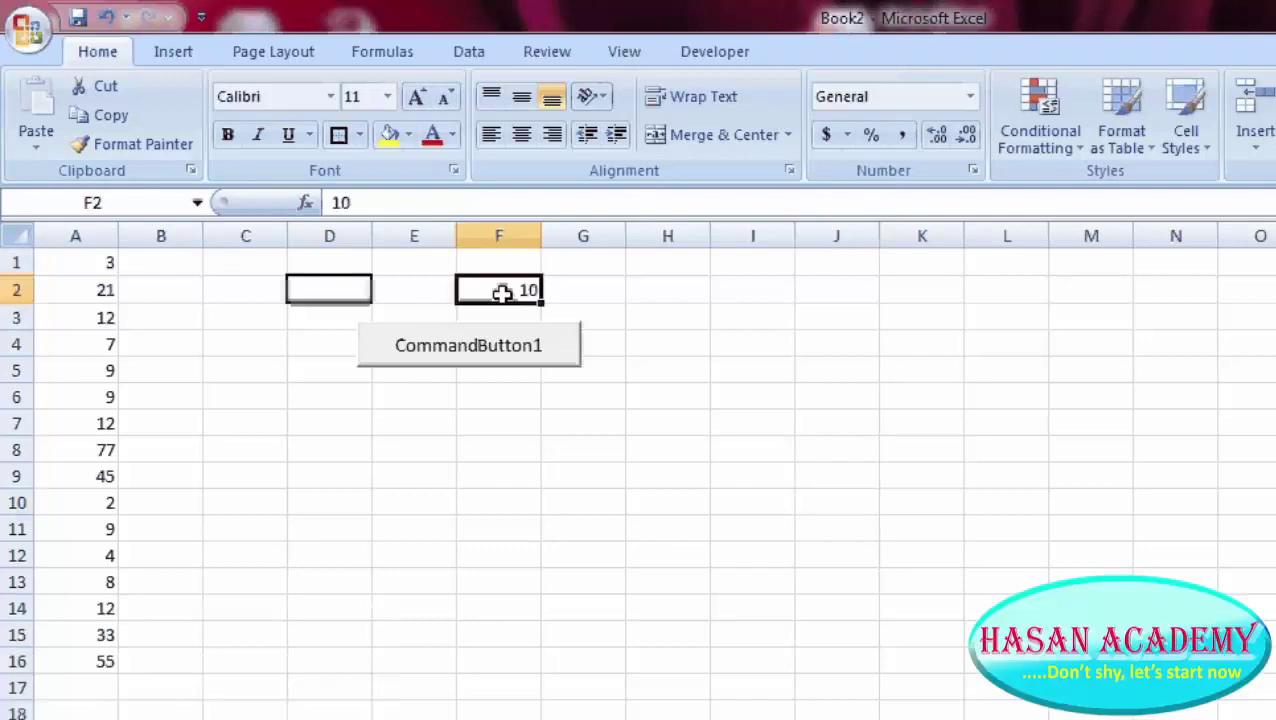
{"action": "left_click", "coordinate": [322, 289]}
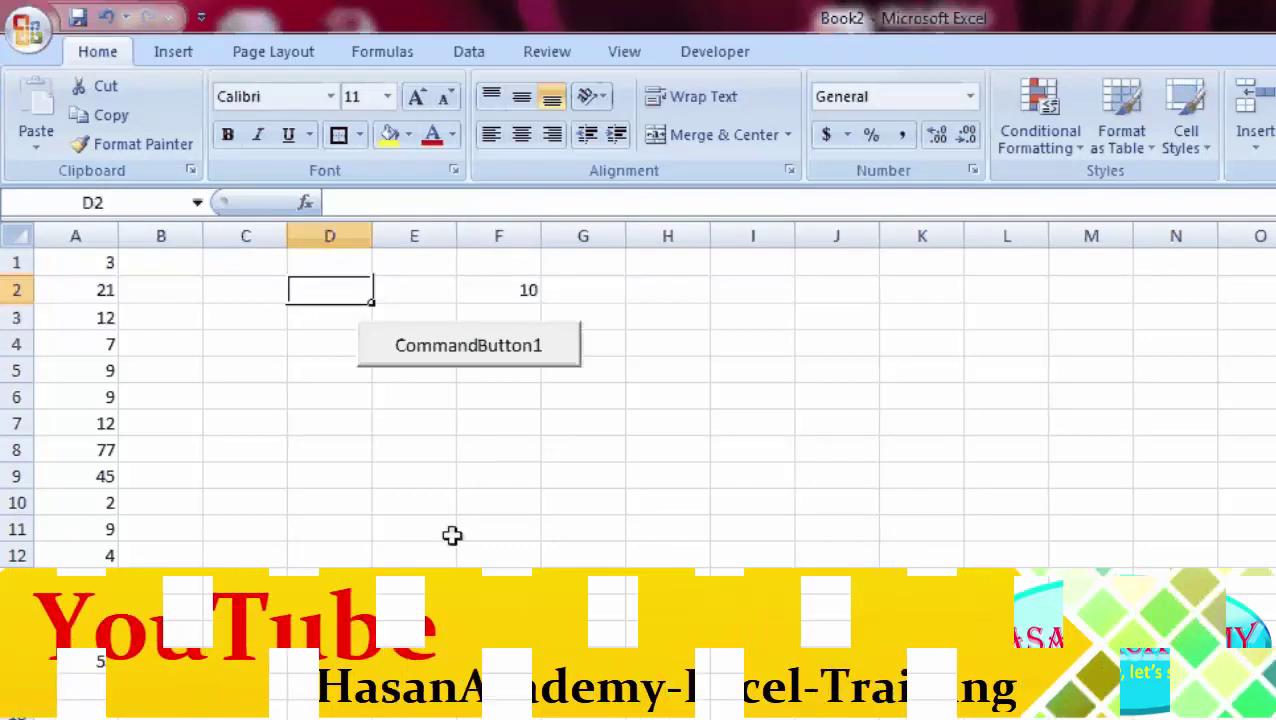
{"action": "type", "text": "1"}
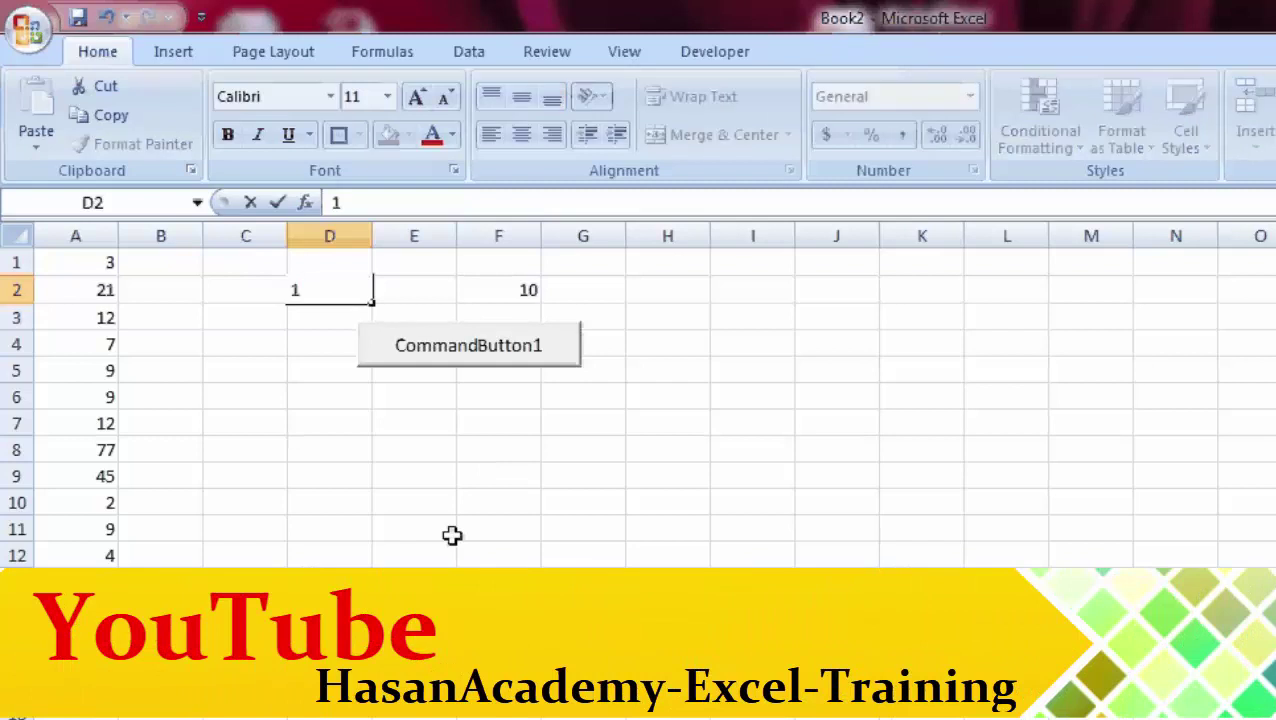
{"action": "type", "text": "0"}
{"action": "left_click", "coordinate": [456, 532]}
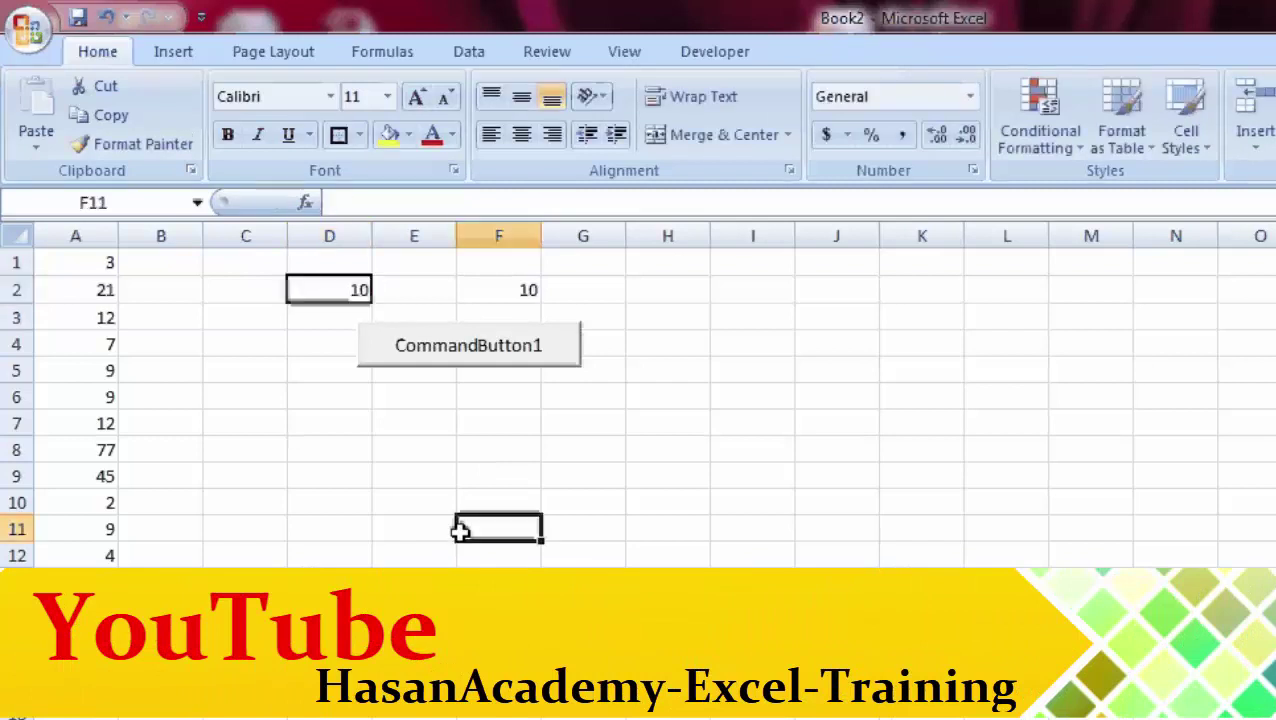
{"action": "left_click", "coordinate": [488, 292]}
{"action": "key", "text": "Delete"}
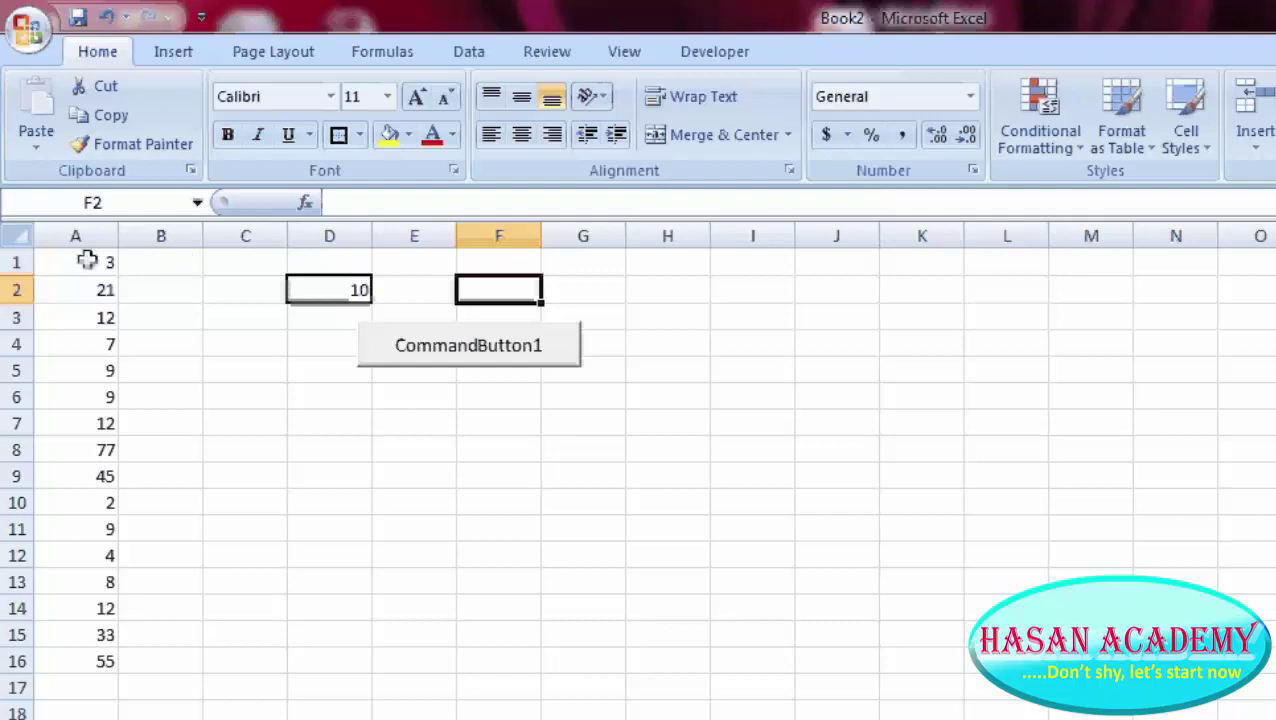
{"action": "left_click_drag", "start_coordinate": [65, 263], "coordinate": [83, 700]}
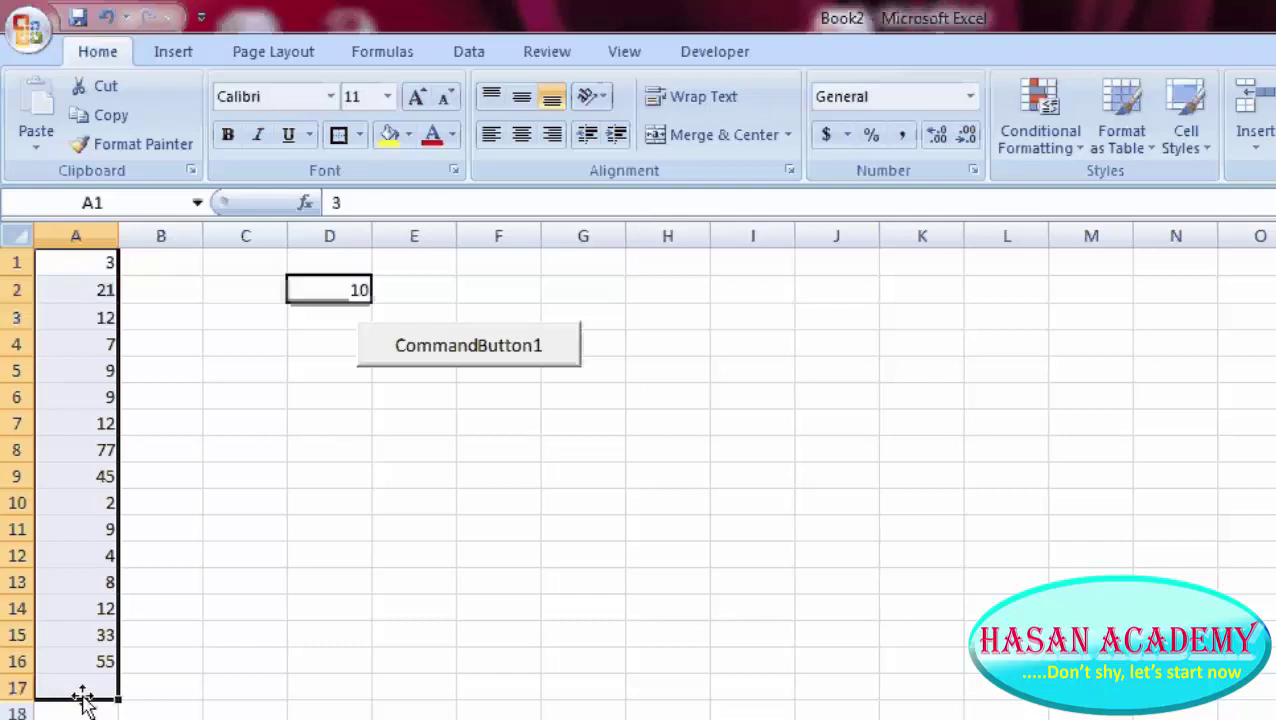
{"action": "left_click", "coordinate": [58, 483]}
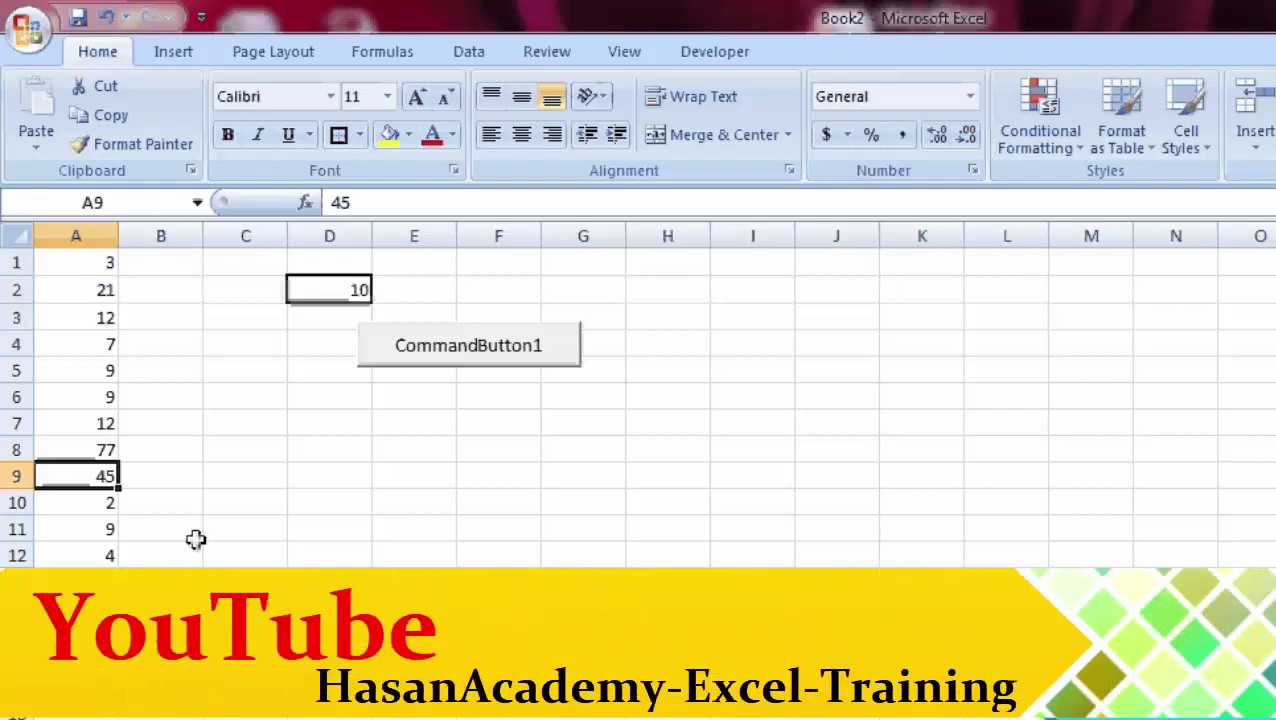
{"action": "key", "text": "ctrl+Down"}
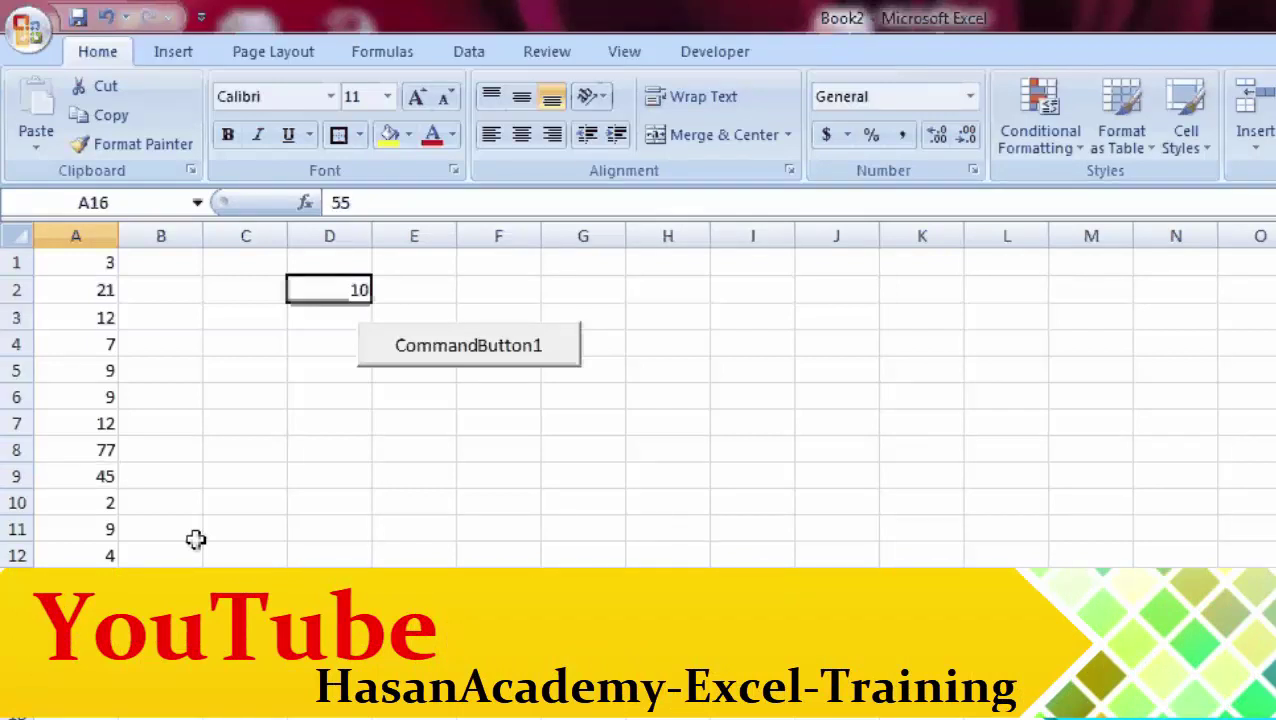
{"action": "key", "text": "ctrl+Down"}
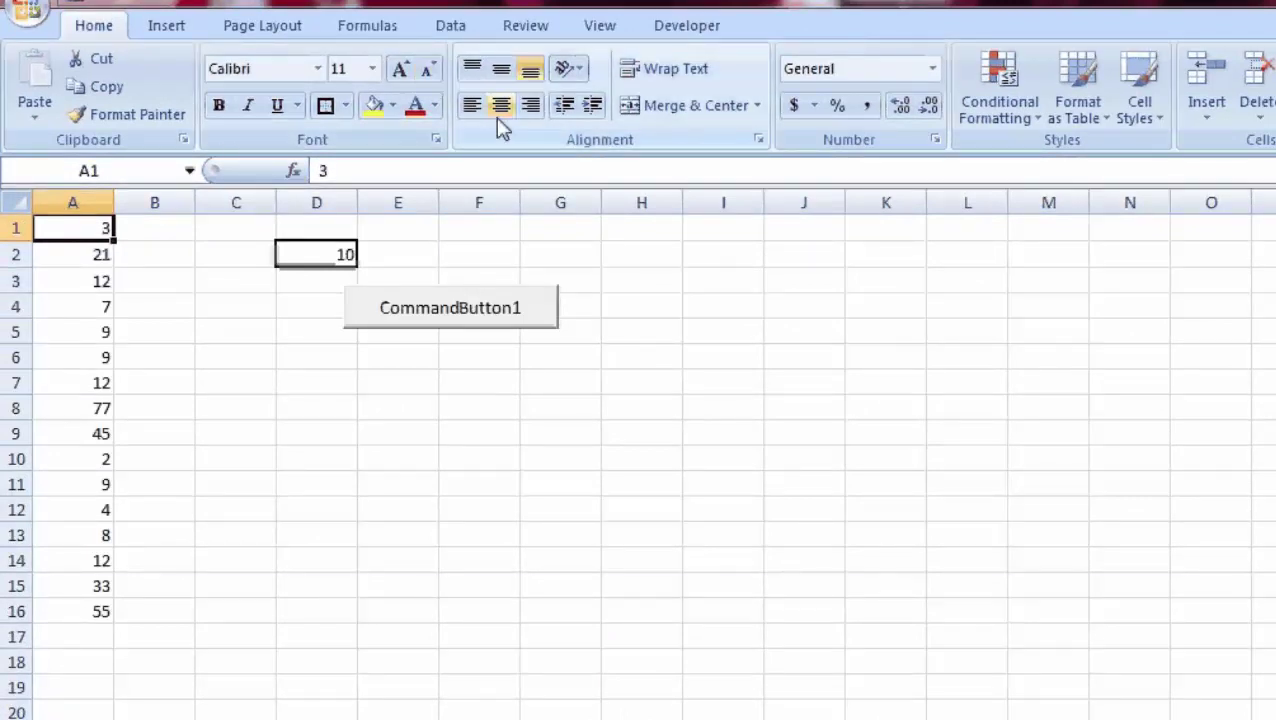
Open CommandButton1's empty Click procedure from the Developer tools and maximize the Sheet1 code window
{"action": "left_click", "coordinate": [688, 27]}
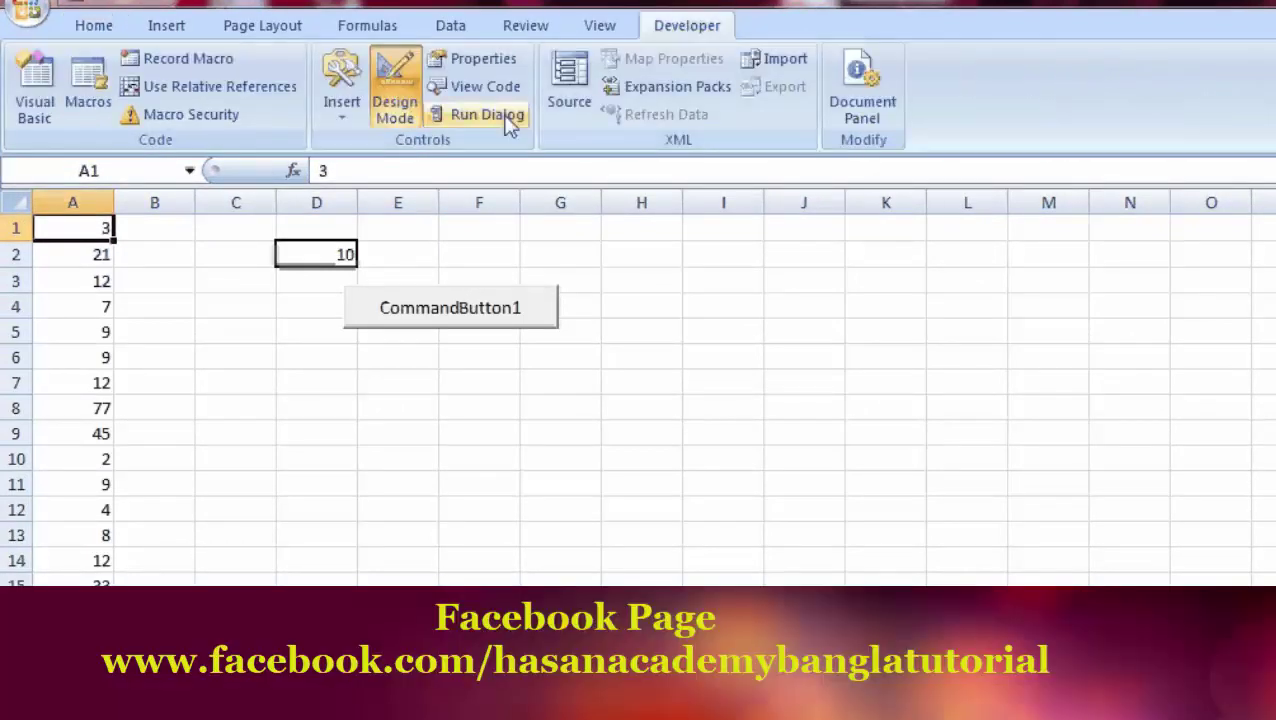
{"action": "double_click", "coordinate": [407, 312]}
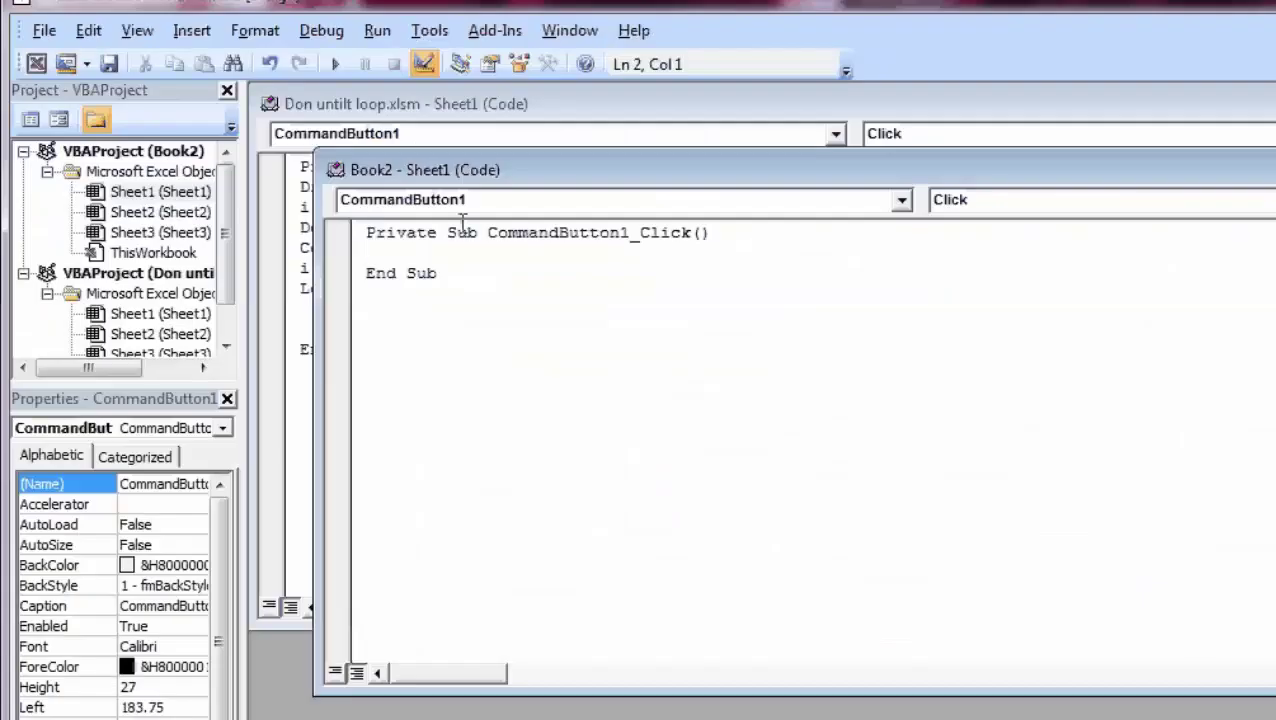
{"action": "double_click", "coordinate": [556, 165]}
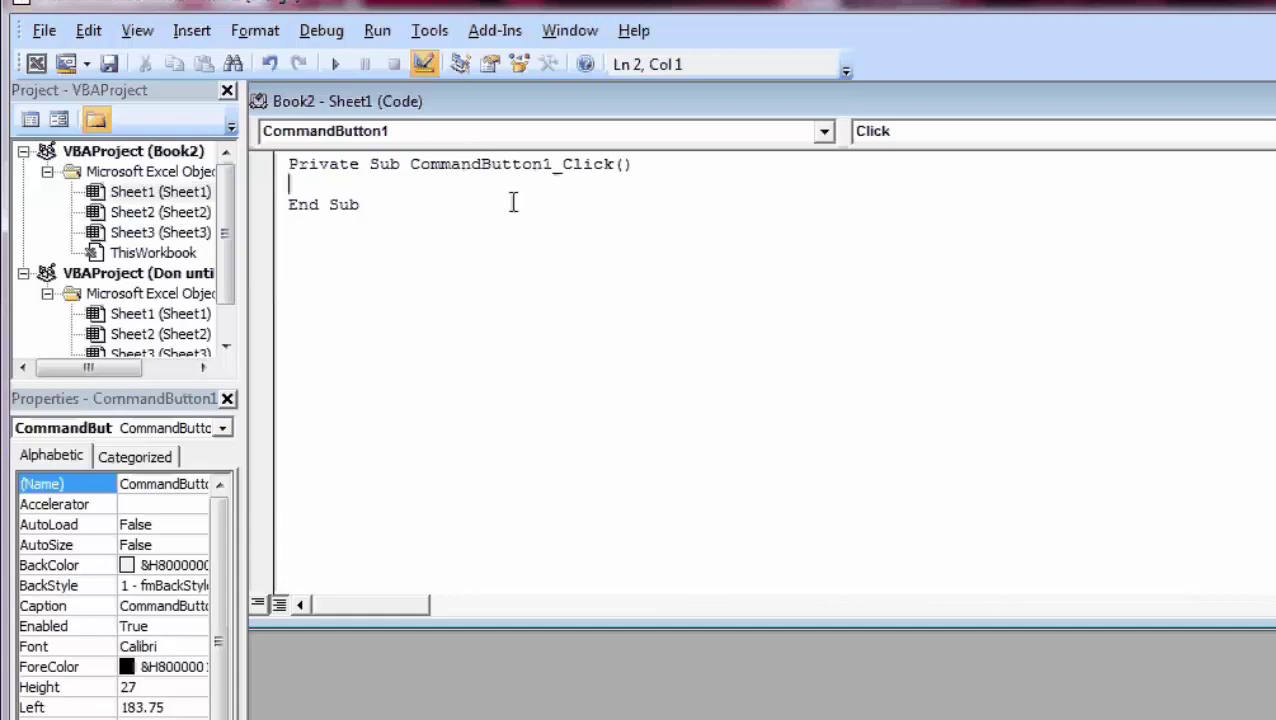
Declare 'Dim i As Long' on line 2 of the CommandButton1_Click procedure
{"action": "type", "text": "Dim "}
{"action": "type", "text": "i "}
{"action": "type", "text": "As l"}
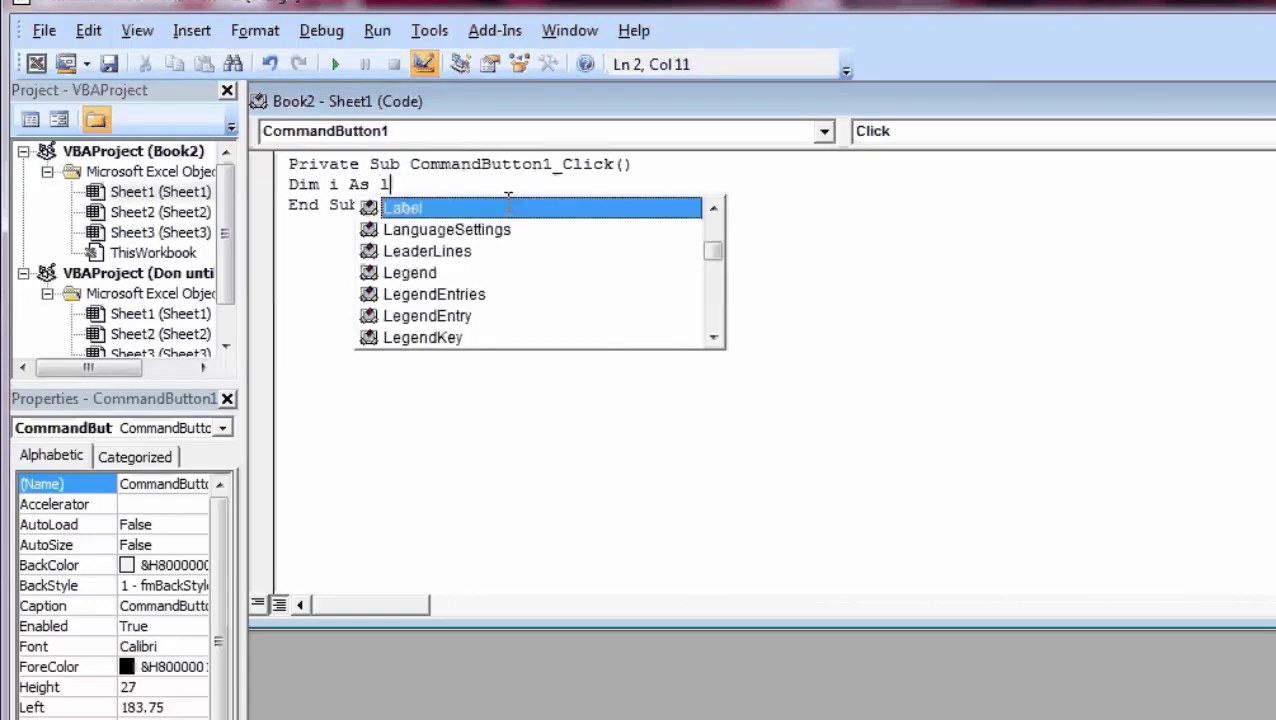
{"action": "type", "text": "o"}
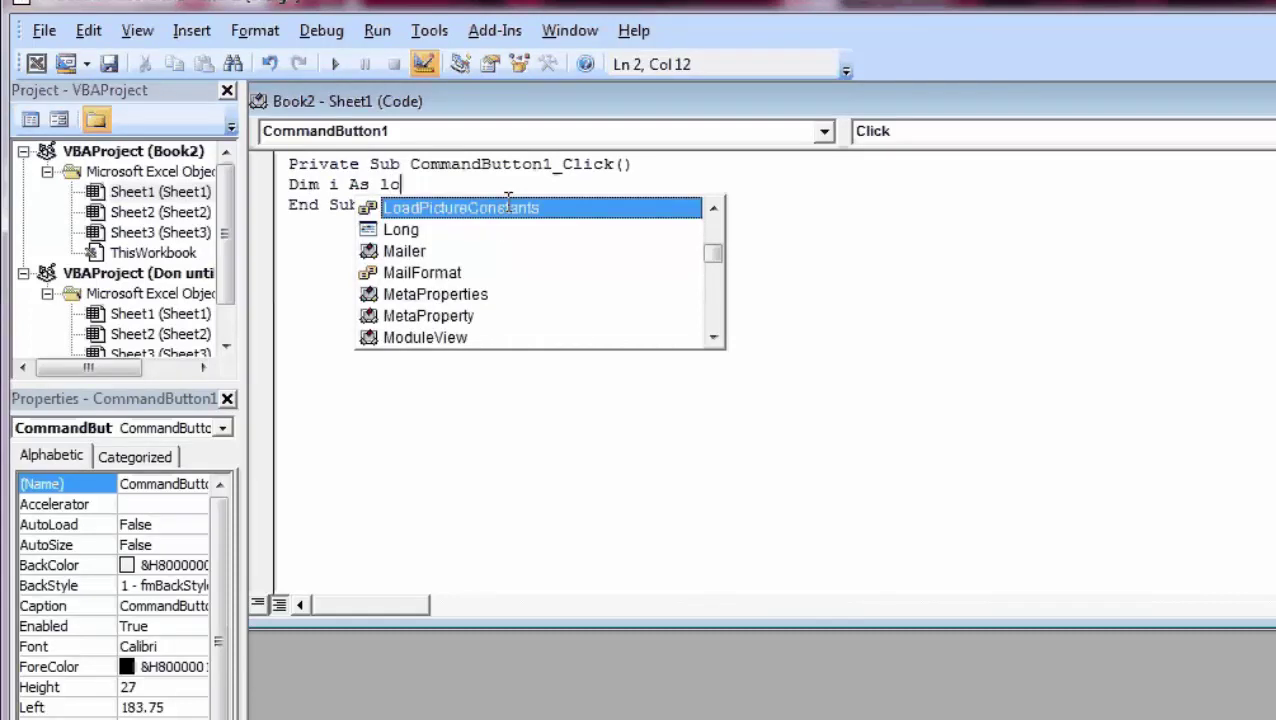
{"action": "key", "text": "Down"}
{"action": "key", "text": "Return"}
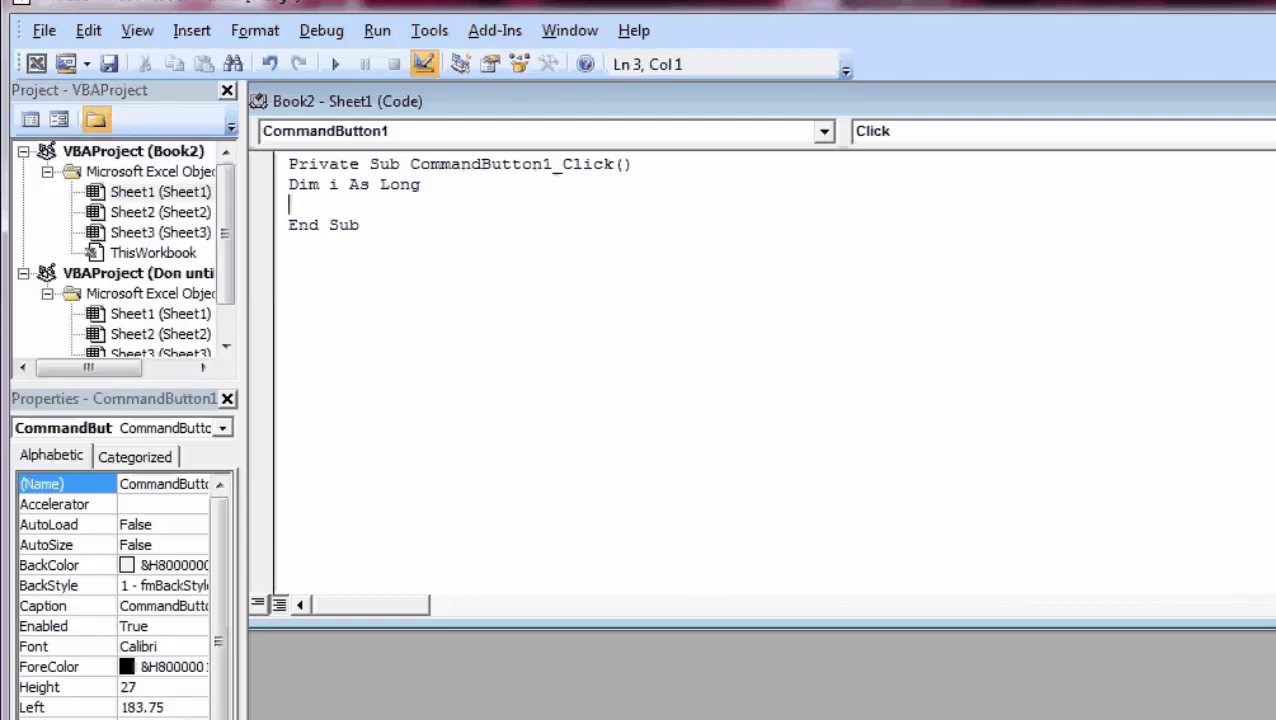
{"action": "left_click", "coordinate": [36, 63]}
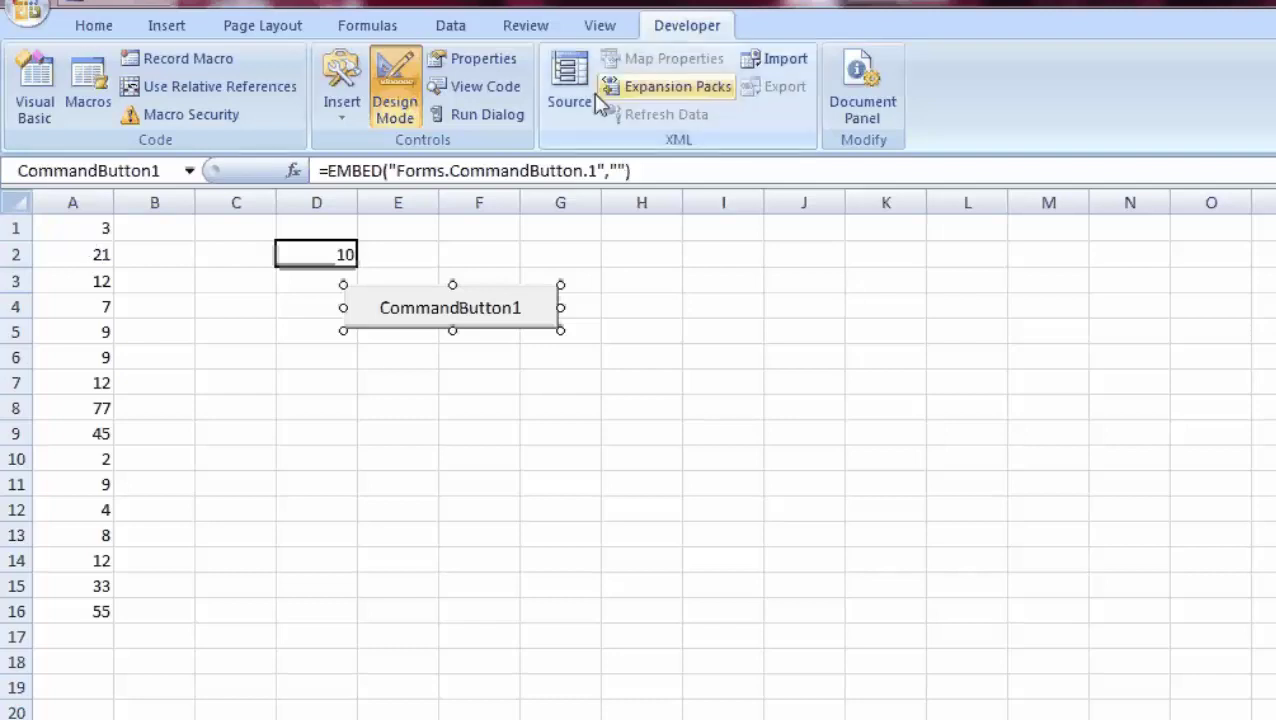
{"action": "left_click", "coordinate": [482, 90]}
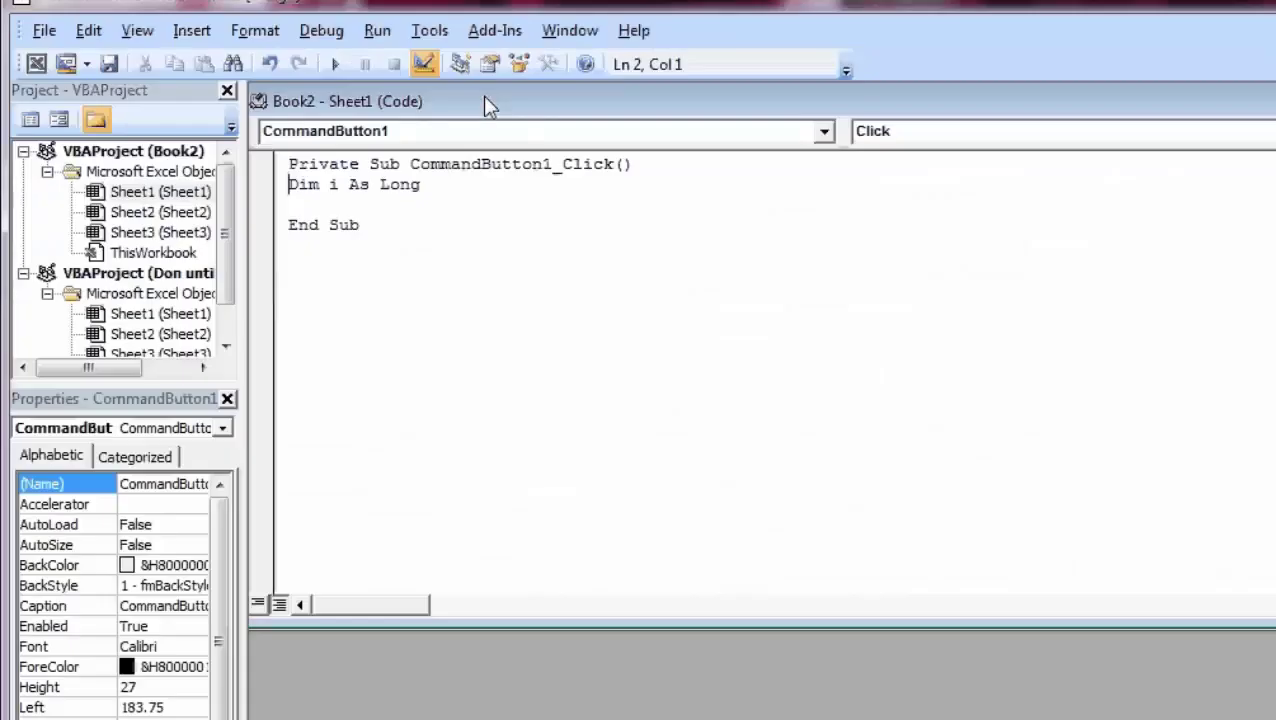
Add the line 'Columns(1).fontColor = vbBlack' below the Dim declaration
{"action": "left_click", "coordinate": [452, 205]}
{"action": "type", "text": "Coulumns("}
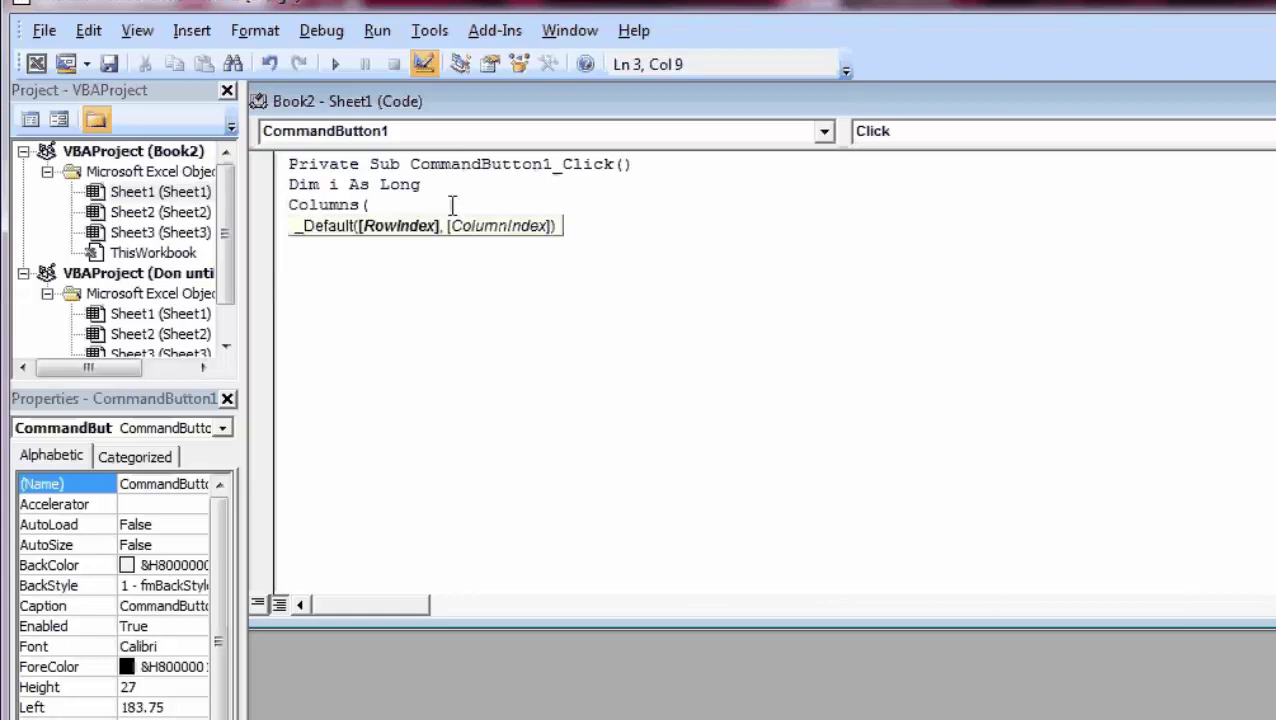
{"action": "type", "text": "1)"}
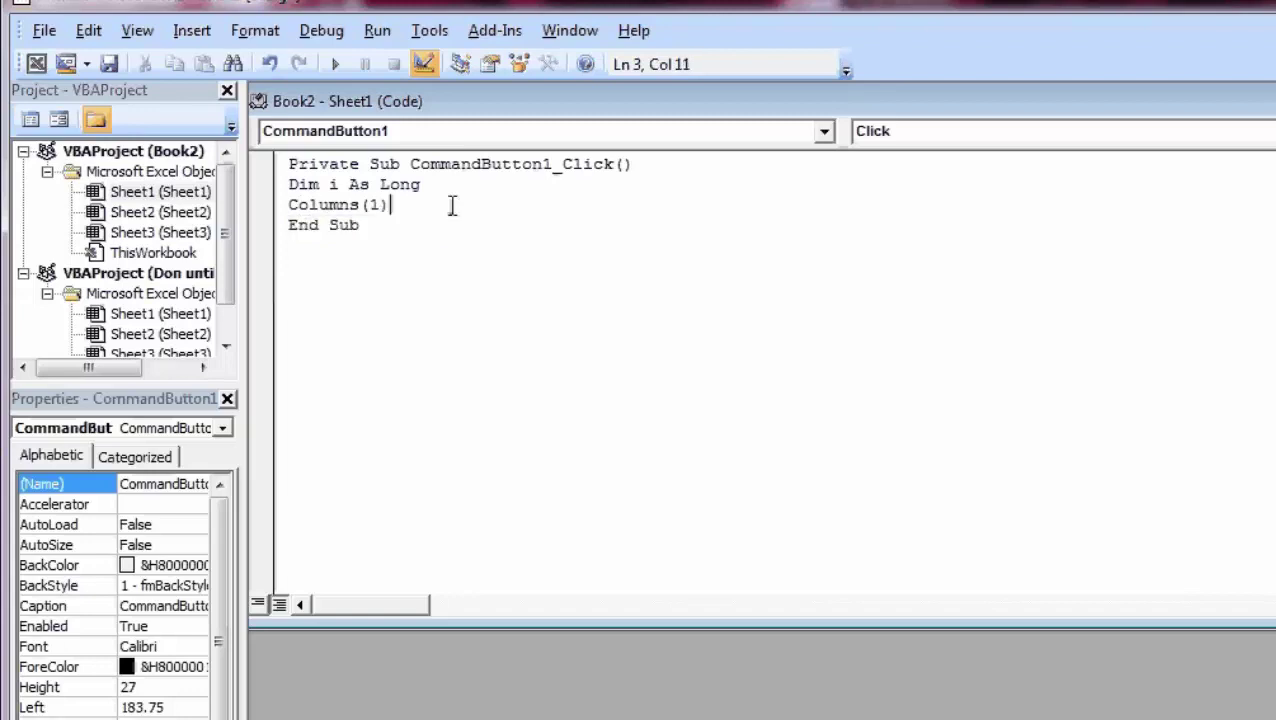
{"action": "type", "text": "."}
{"action": "type", "text": "font"}
{"action": "type", "text": "Co"}
{"action": "type", "text": "lor"}
{"action": "type", "text": " = "}
{"action": "type", "text": "VB"}
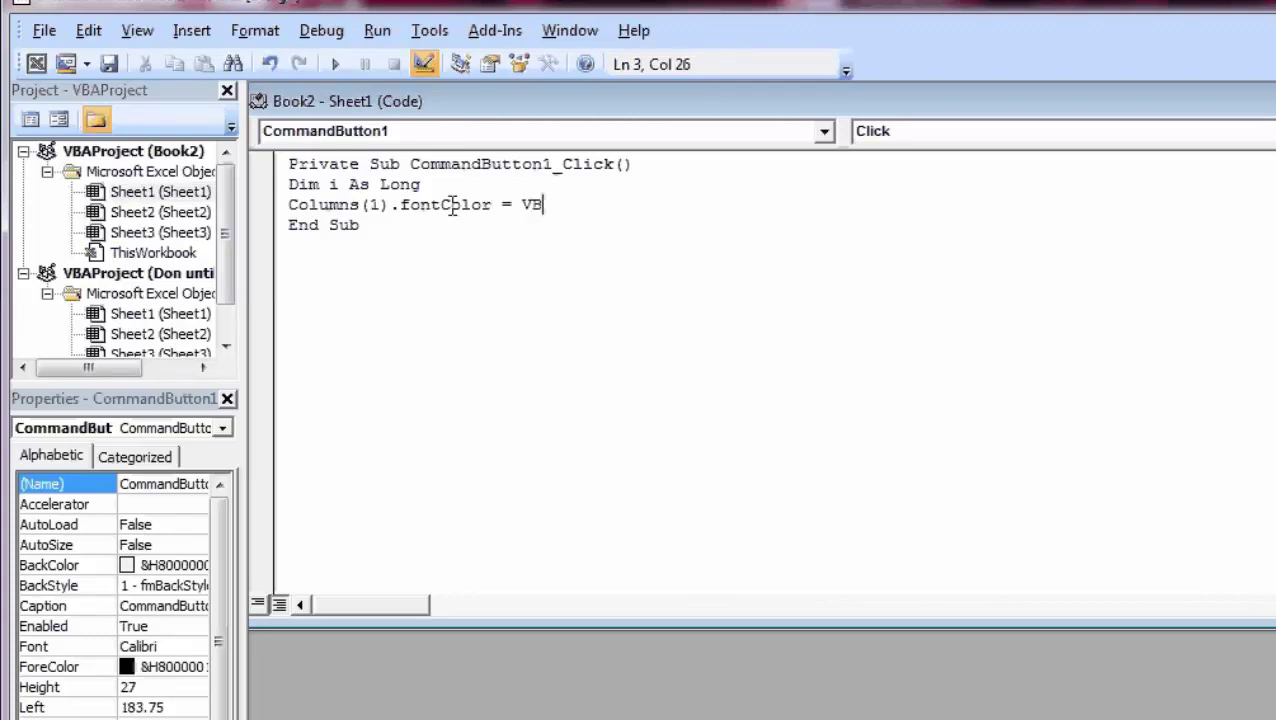
{"action": "key", "text": "BackSpace"}
{"action": "key", "text": "BackSpace"}
{"action": "type", "text": "VbB"}
{"action": "type", "text": "lack"}
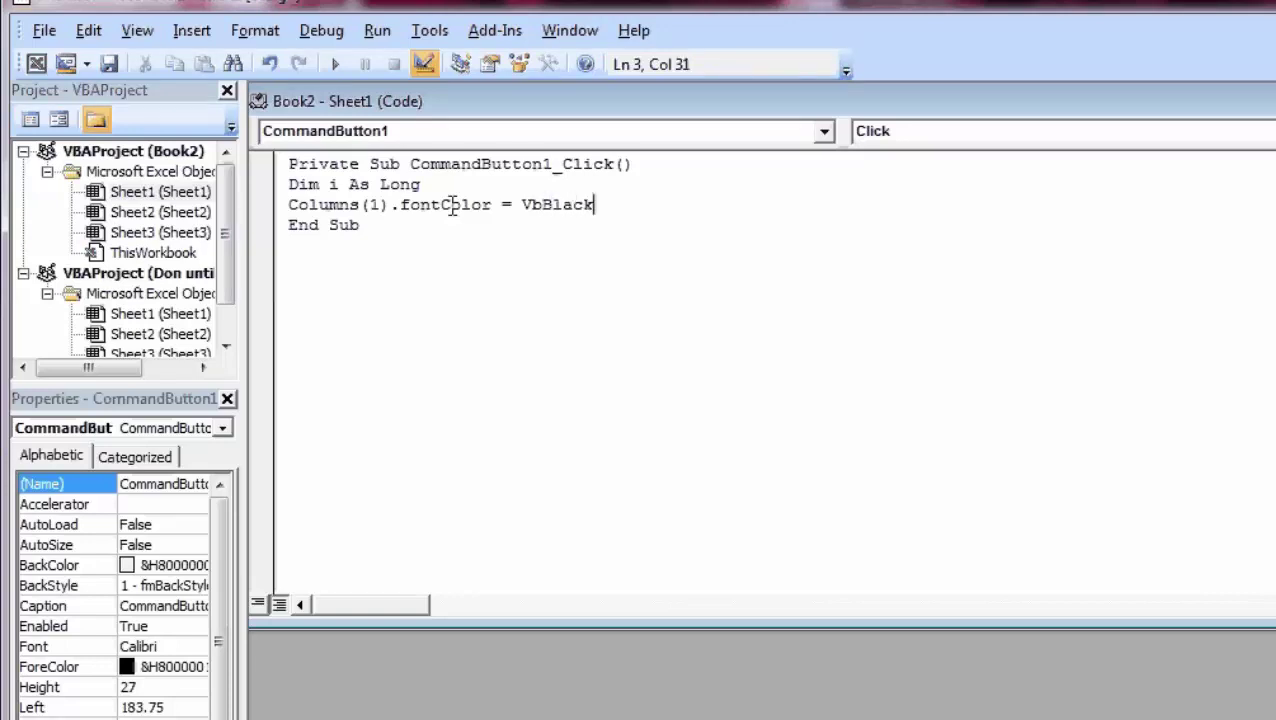
{"action": "key", "text": "Return"}
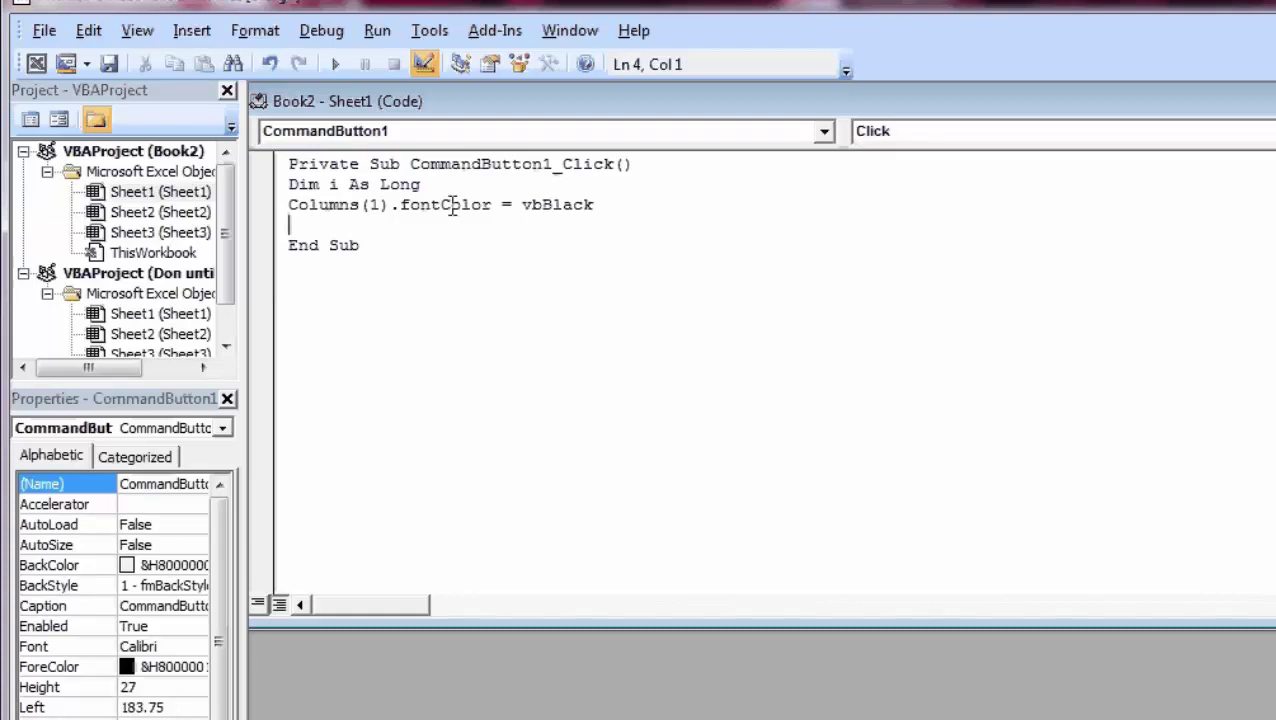
Start the loop header 'For i = 1' on the empty line before End Sub
{"action": "left_click", "coordinate": [36, 64]}
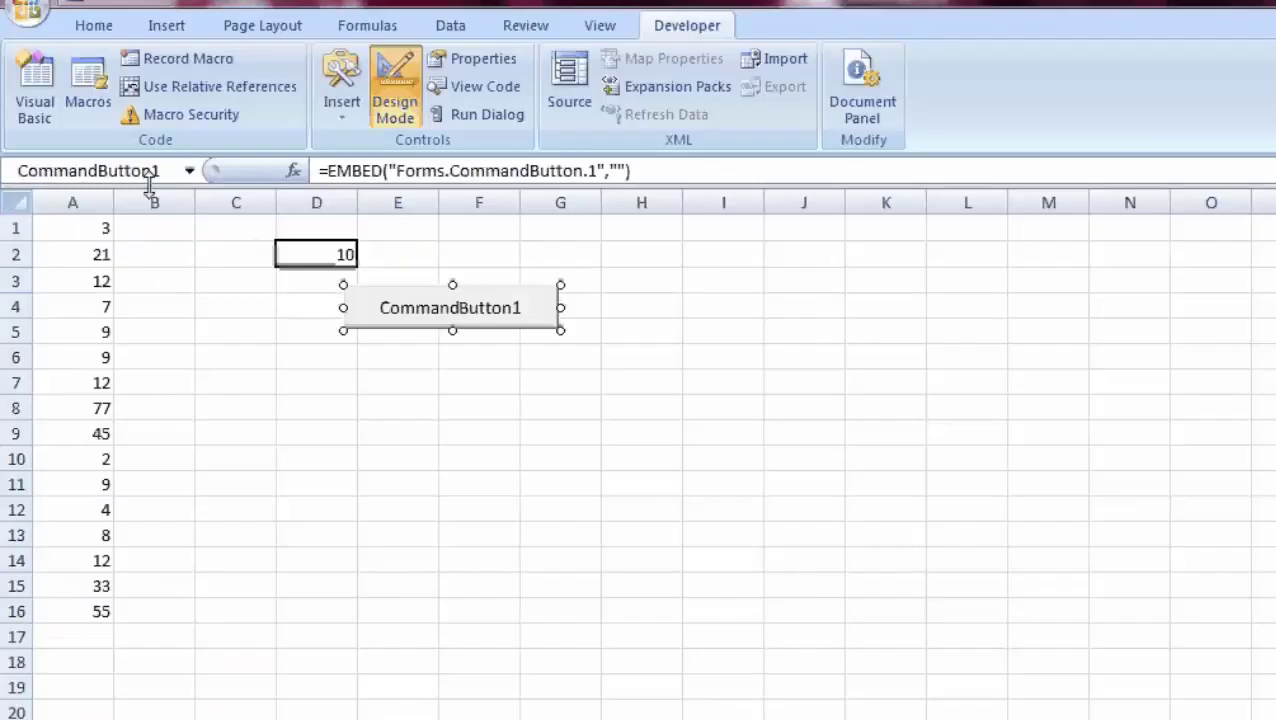
{"action": "left_click", "coordinate": [455, 88]}
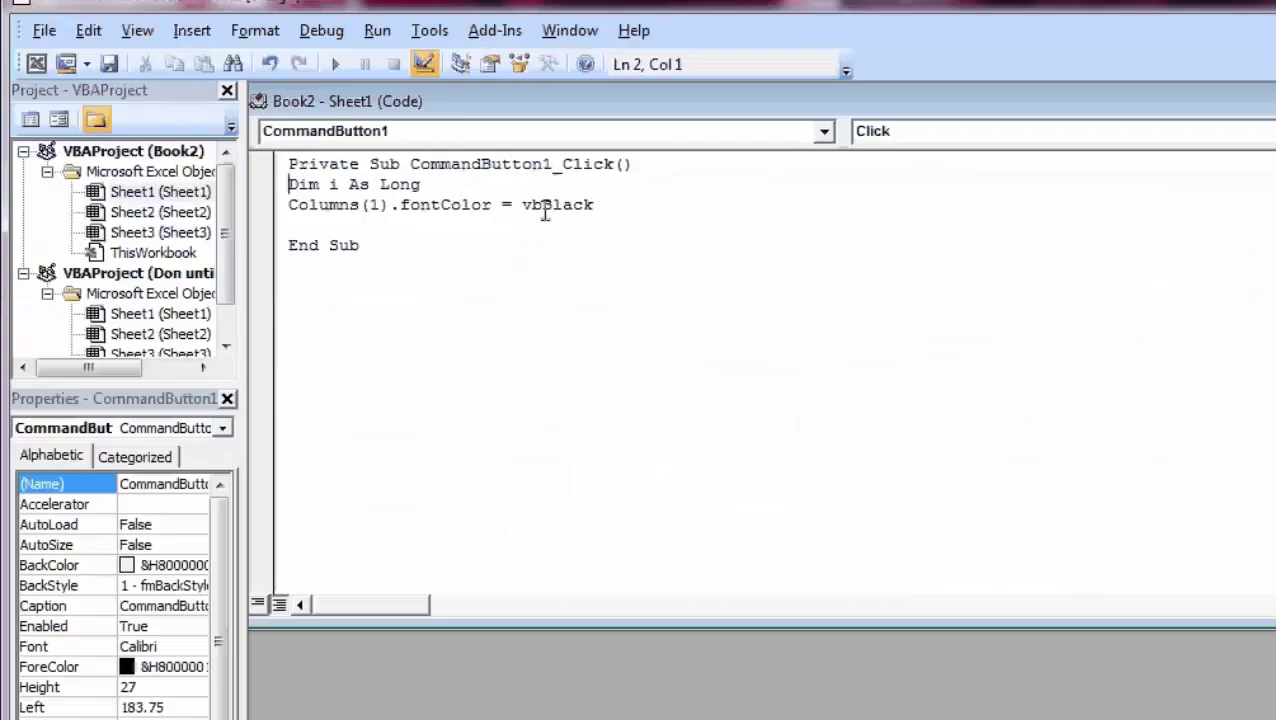
{"action": "left_click", "coordinate": [652, 219]}
{"action": "type", "text": "Fr"}
{"action": "key", "text": "BackSpace"}
{"action": "type", "text": "or "}
{"action": "type", "text": "0"}
{"action": "key", "text": "BackSpace"}
{"action": "type", "text": "i = "}
{"action": "type", "text": "1"}
Complete the loop header as 'For i = 1 To Rows.Count' and open a new line beneath it
{"action": "type", "text": "to"}
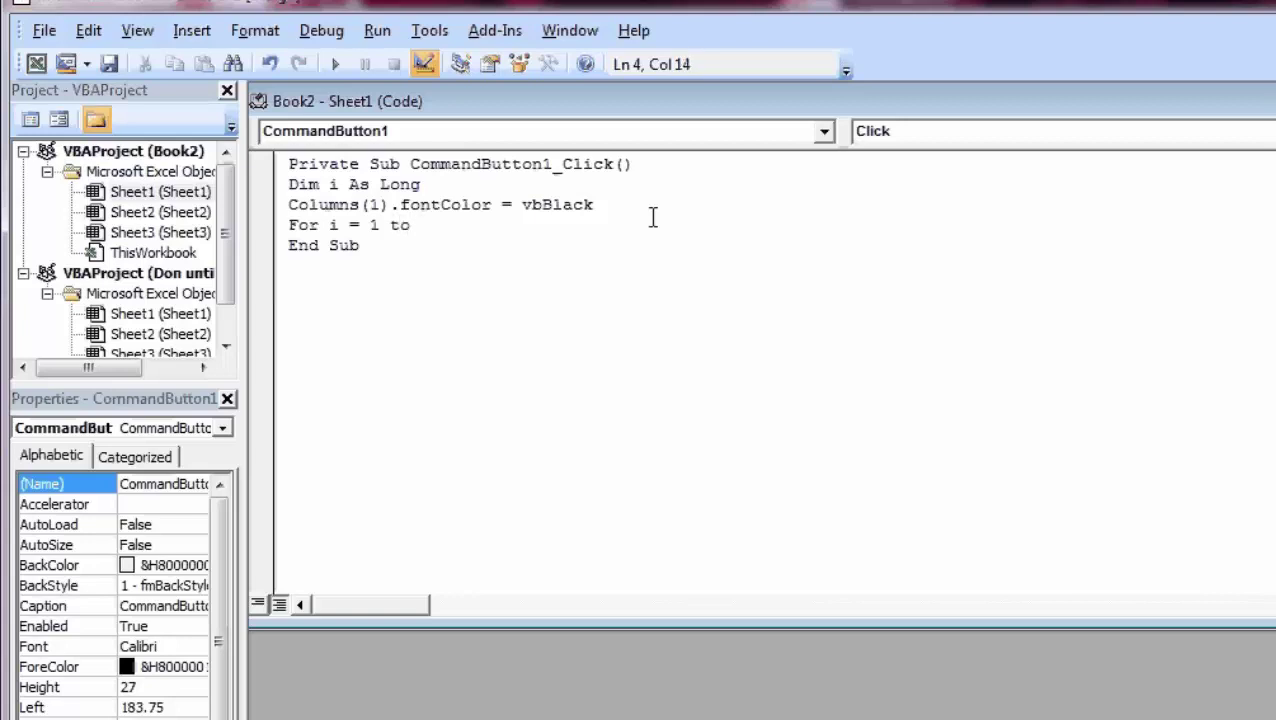
{"action": "key", "text": "BackSpace"}
{"action": "key", "text": "BackSpace"}
{"action": "key", "text": "BackSpace"}
{"action": "type", "text": "T"}
{"action": "type", "text": "o"}
{"action": "type", "text": " Ro"}
{"action": "type", "text": "uw"}
{"action": "key", "text": "BackSpace"}
{"action": "key", "text": "BackSpace"}
{"action": "type", "text": "ws"}
{"action": "type", "text": ".c"}
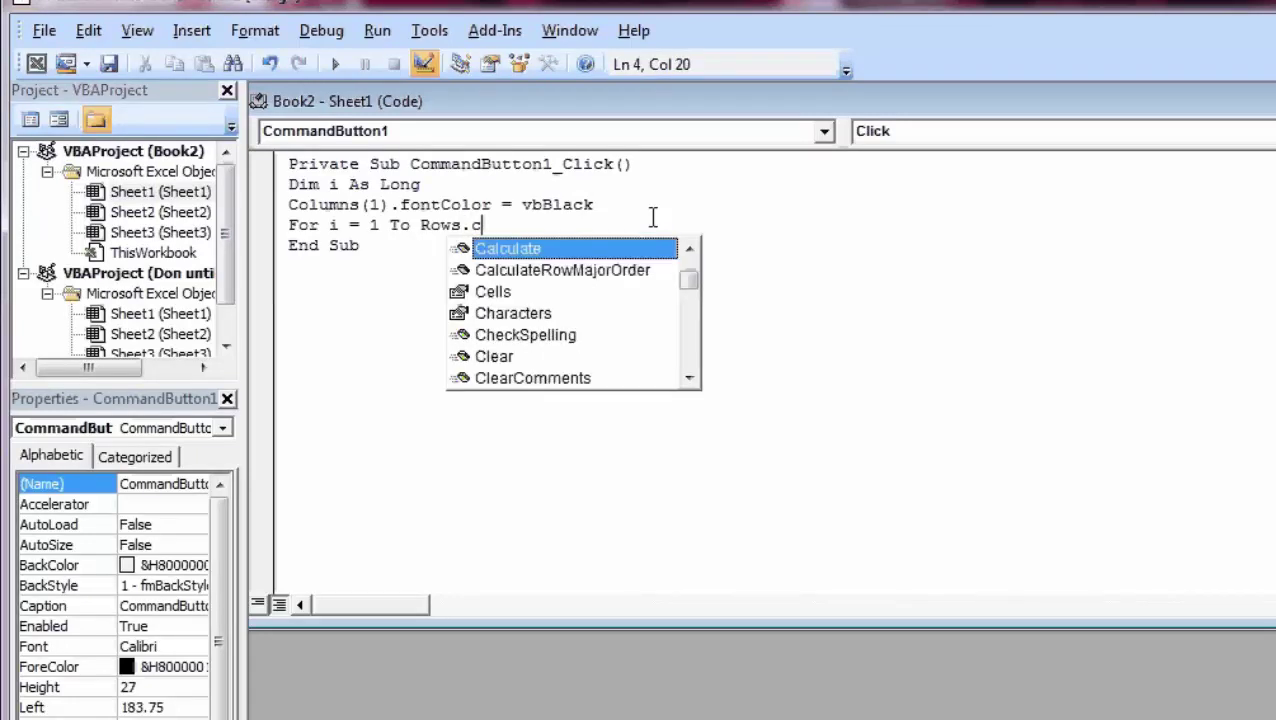
{"action": "type", "text": "ou"}
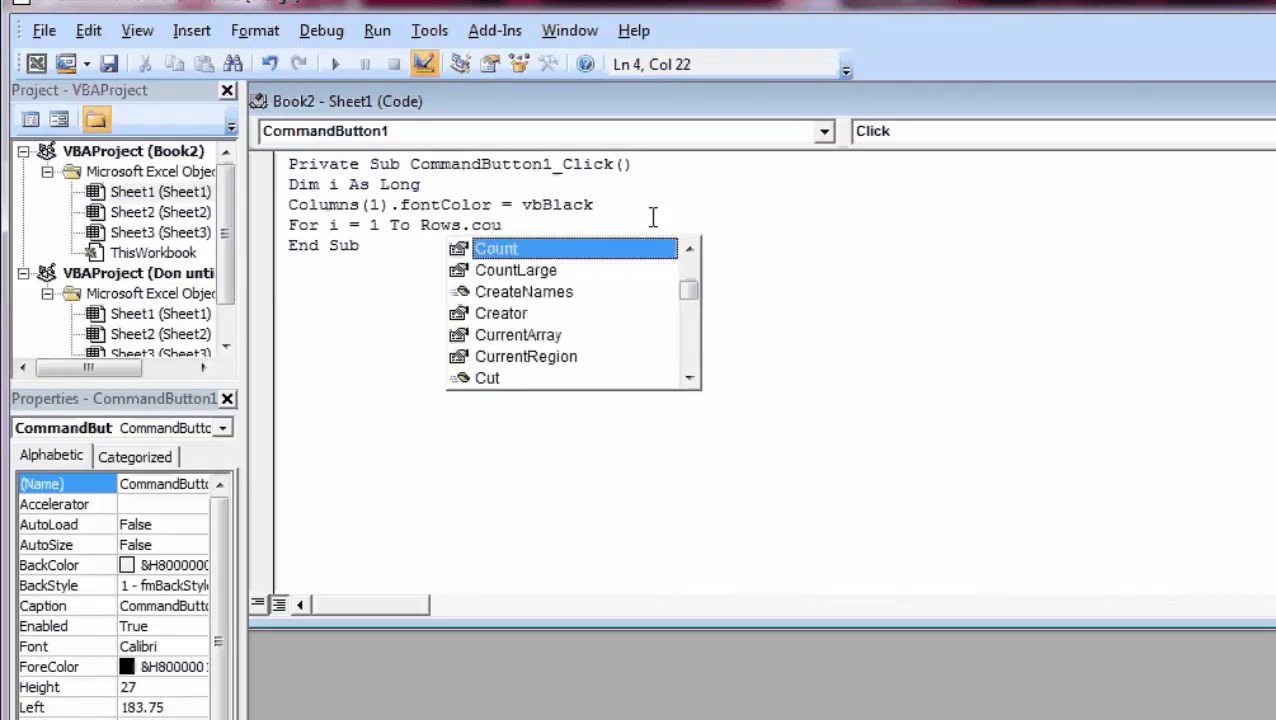
{"action": "key", "text": "Return"}
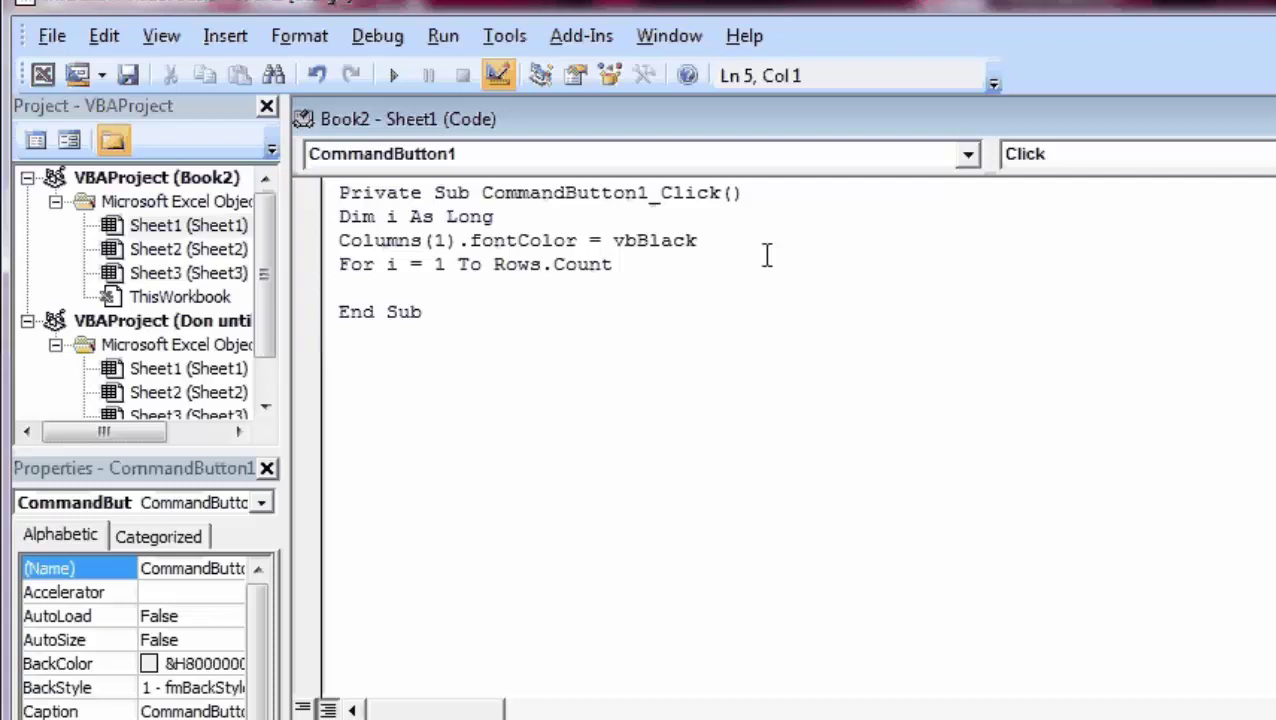
Type the partial condition 'If cells (i,1).value < Range' under the loop header
{"action": "type", "text": "If c"}
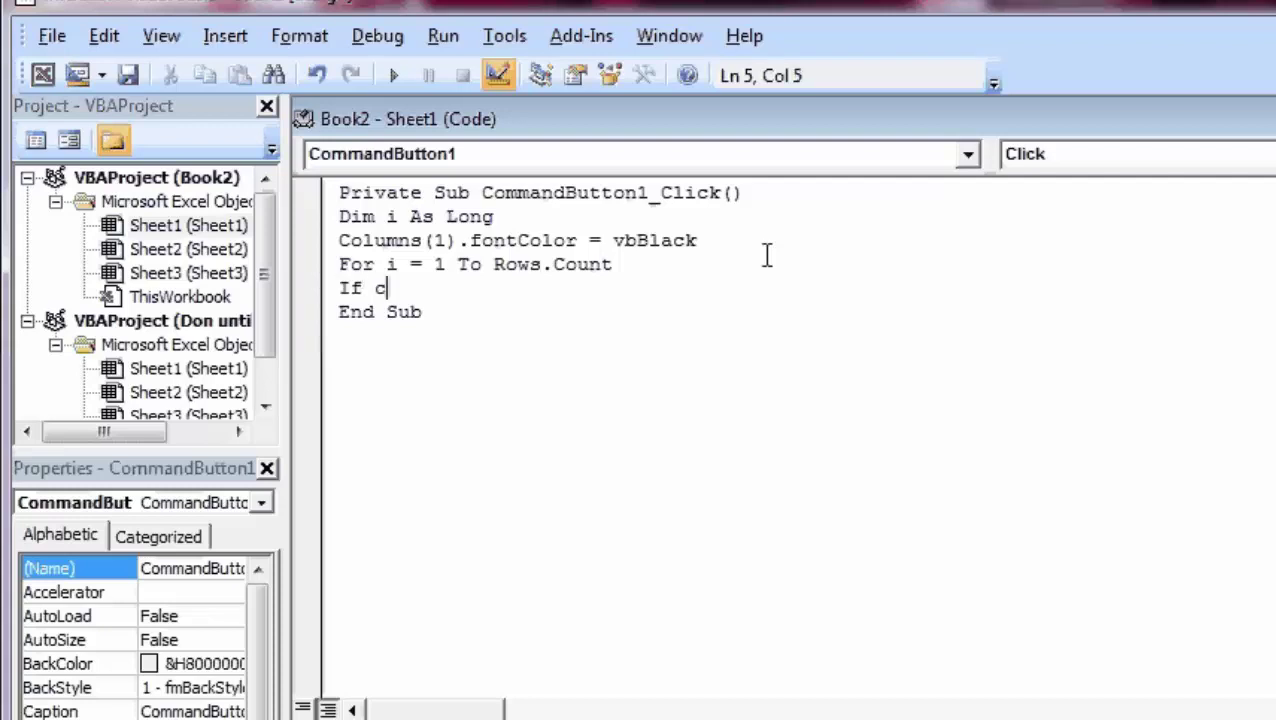
{"action": "type", "text": "ee"}
{"action": "key", "text": "BackSpace"}
{"action": "type", "text": "lls"}
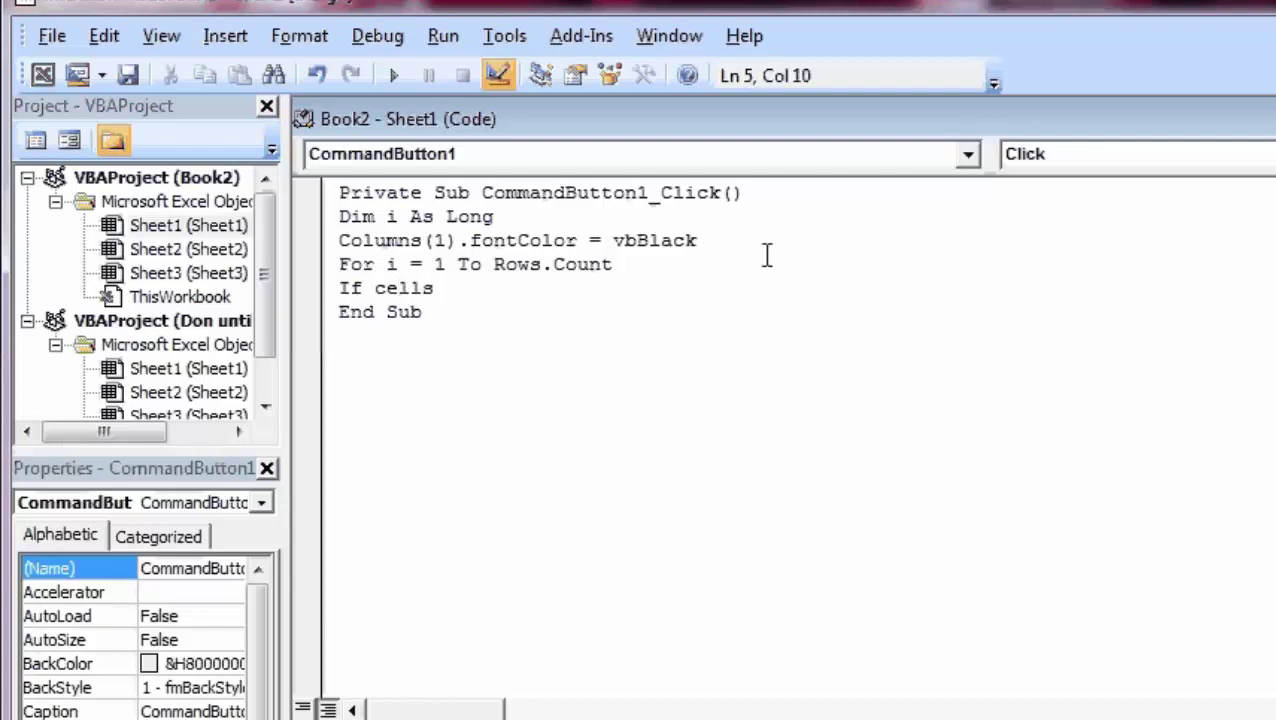
{"action": "type", "text": " ("}
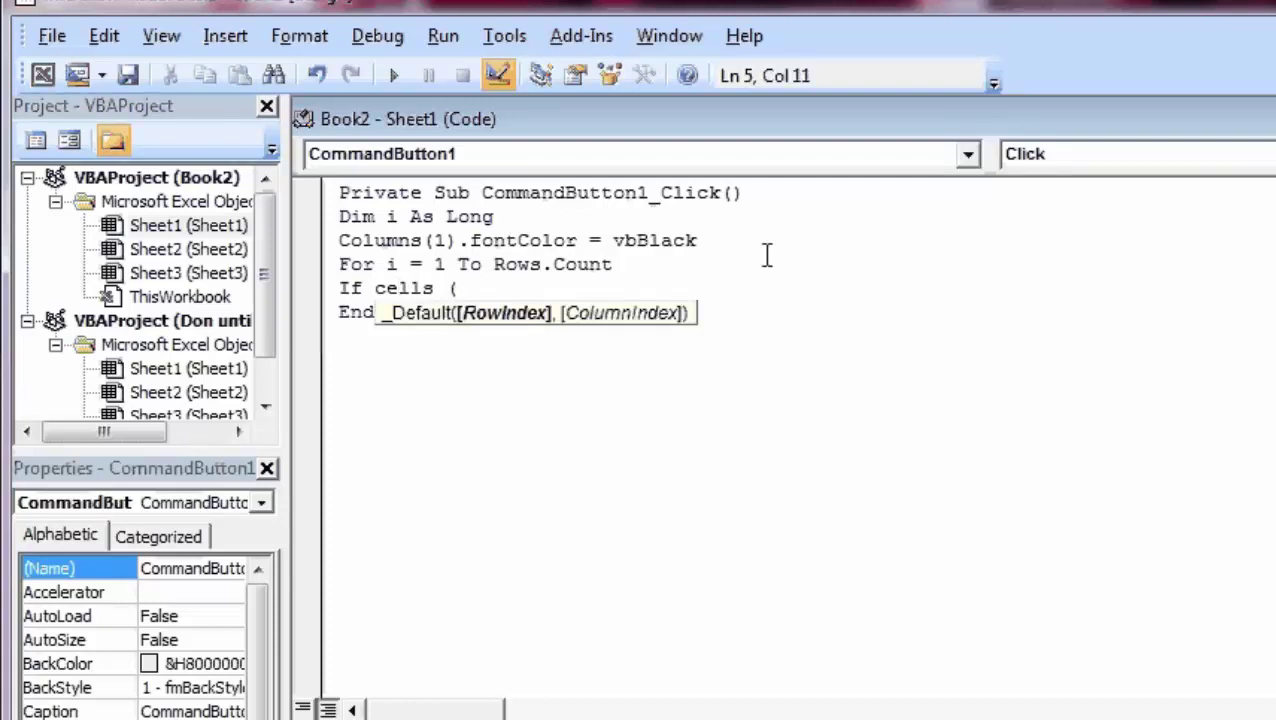
{"action": "type", "text": "i,"}
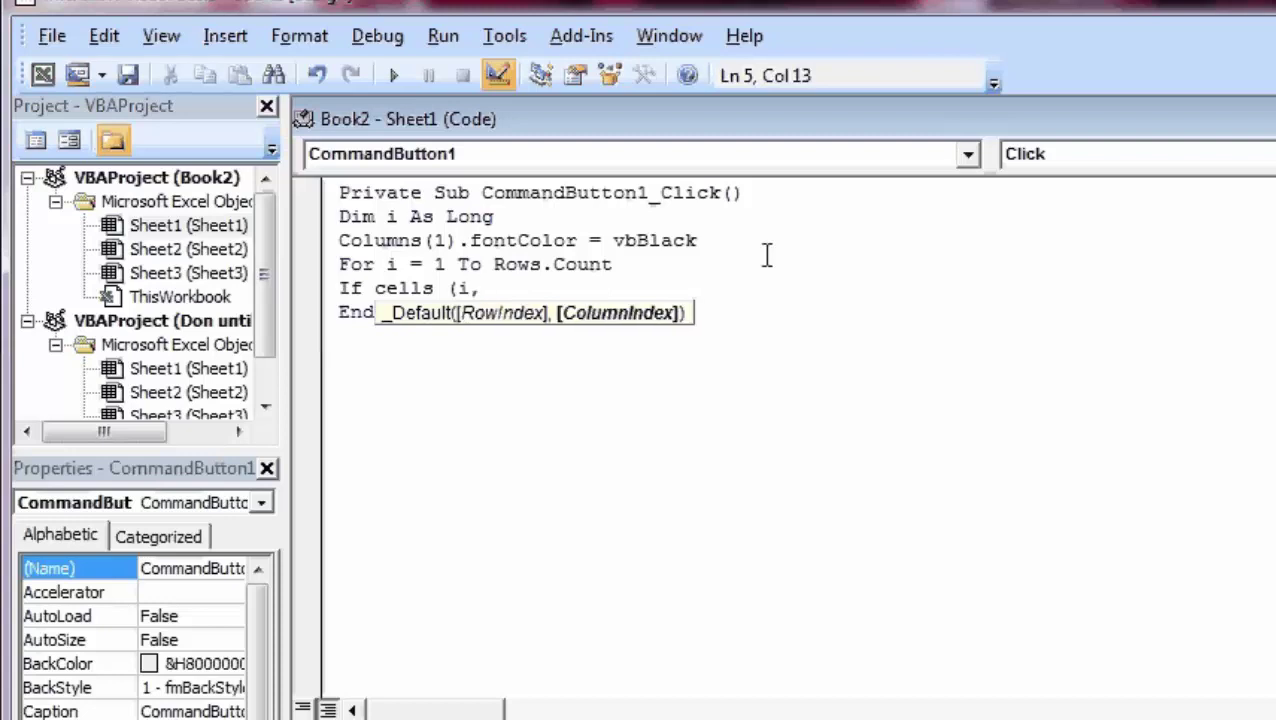
{"action": "type", "text": "1)"}
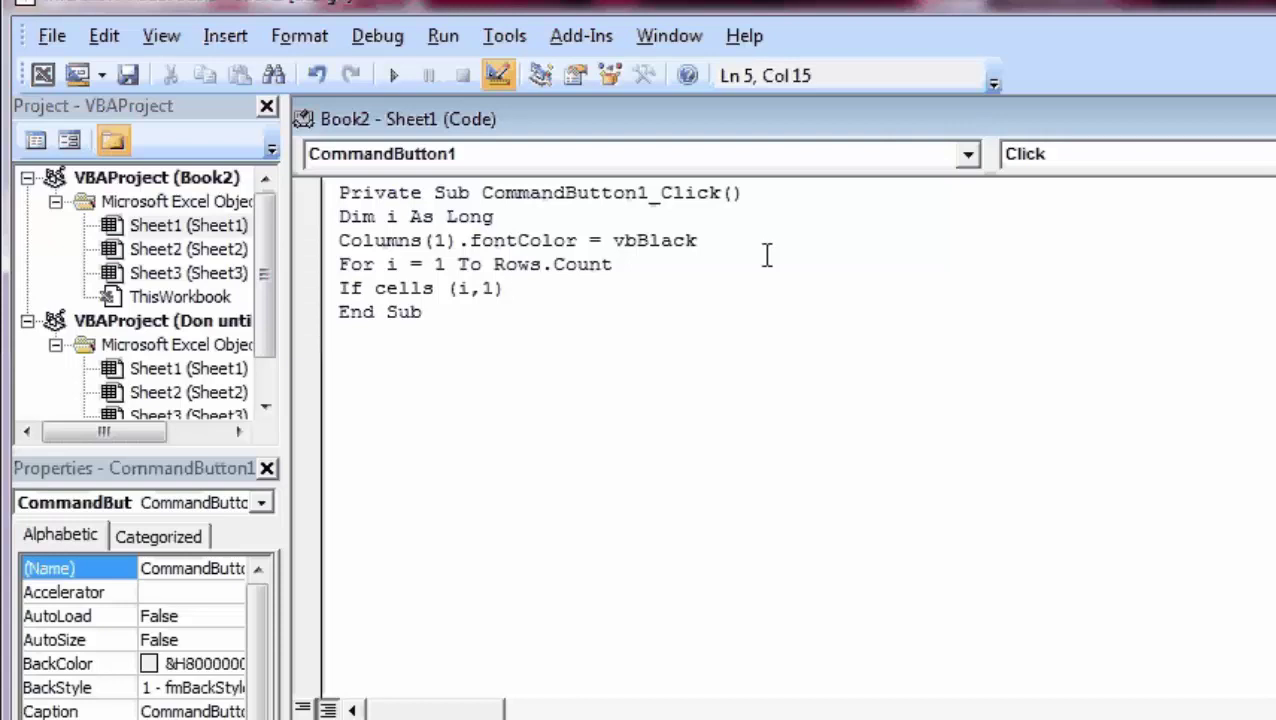
{"action": "type", "text": "."}
{"action": "type", "text": "valu"}
{"action": "type", "text": "e"}
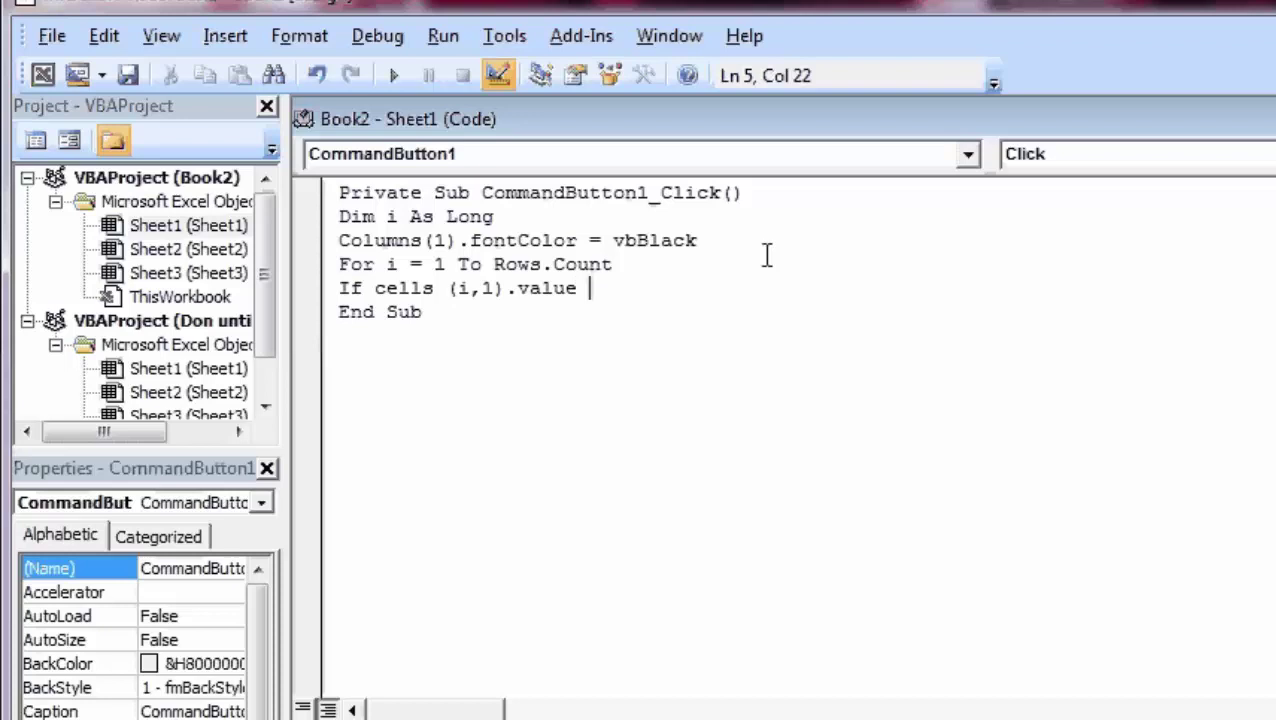
{"action": "type", "text": " <"}
{"action": "type", "text": " Range"}
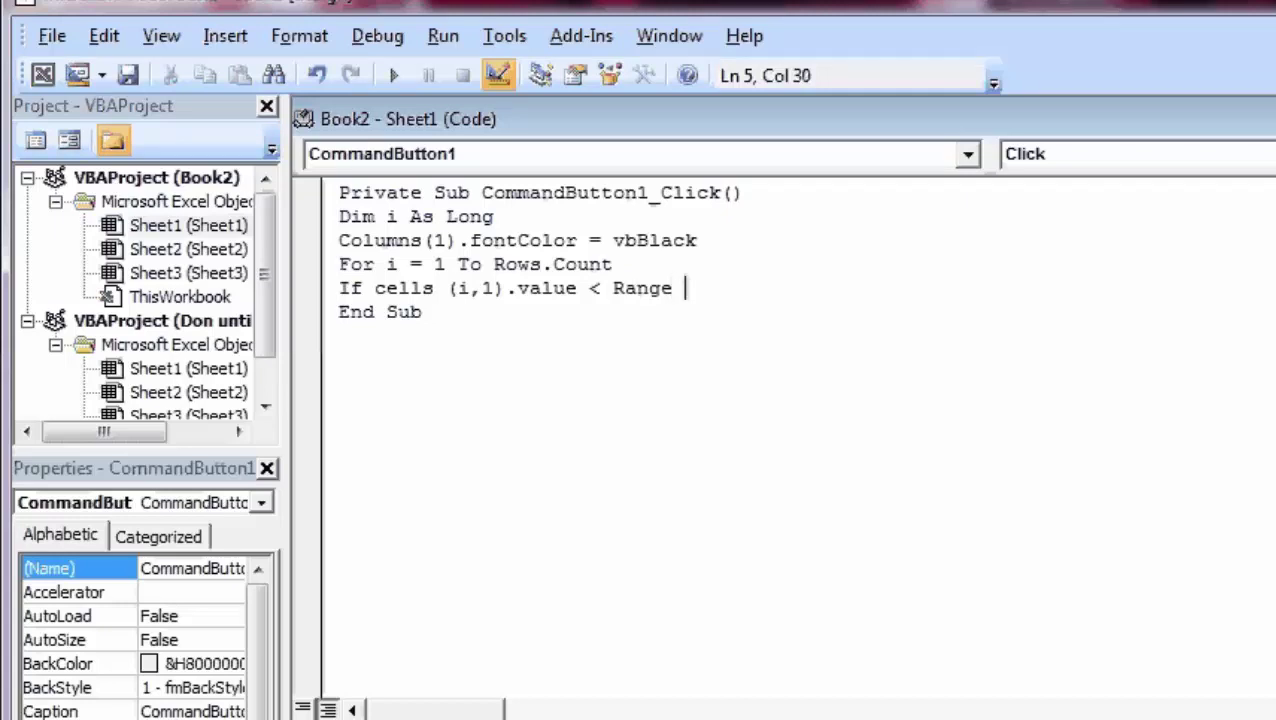
Confirm D2 holds 10, then append '("D2").Value' to the If line, raising a compile error
{"action": "left_click", "coordinate": [44, 75]}
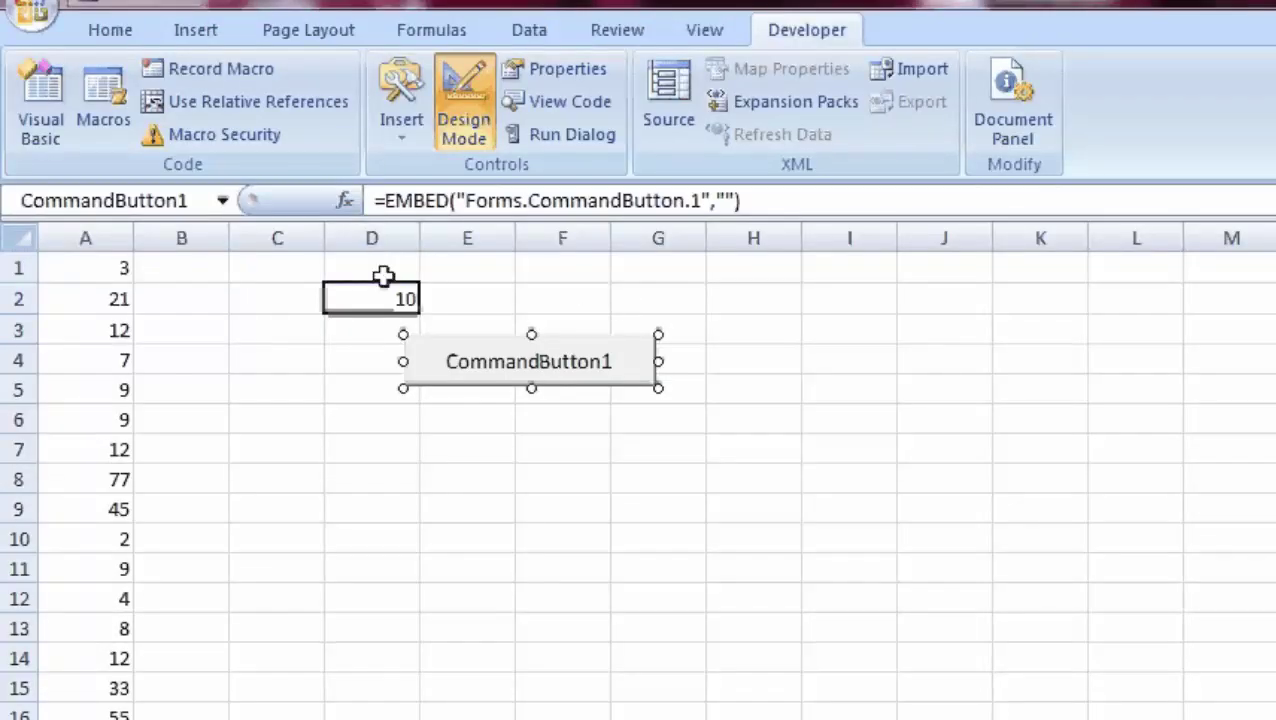
{"action": "left_click", "coordinate": [585, 103]}
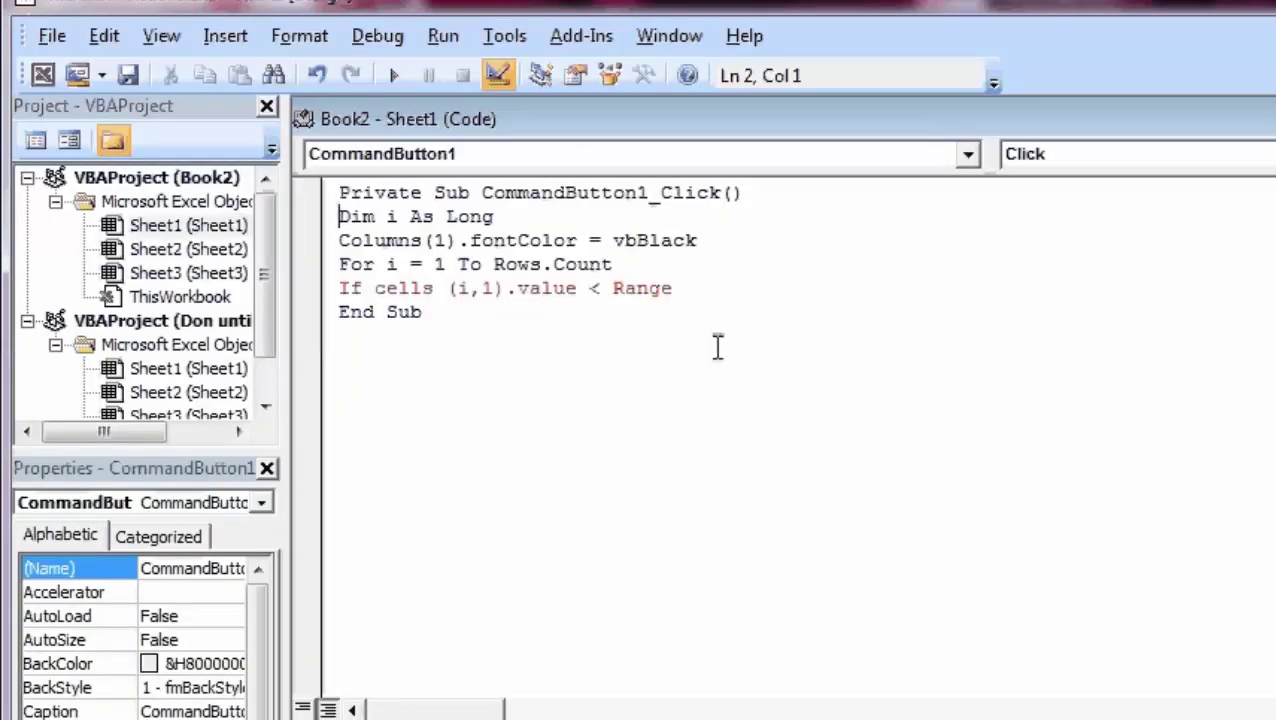
{"action": "left_click", "coordinate": [692, 286]}
{"action": "type", "text": "(\""}
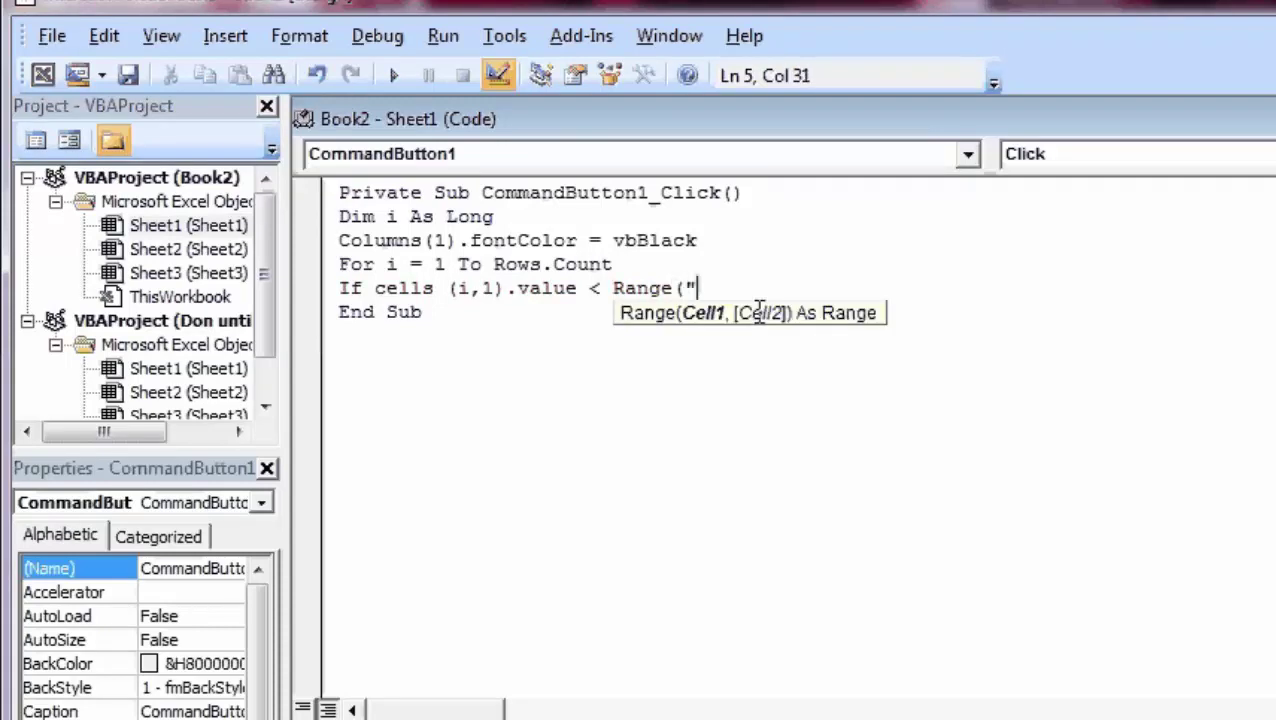
{"action": "type", "text": "D"}
{"action": "type", "text": "2"}
{"action": "type", "text": "\""}
{"action": "type", "text": ")"}
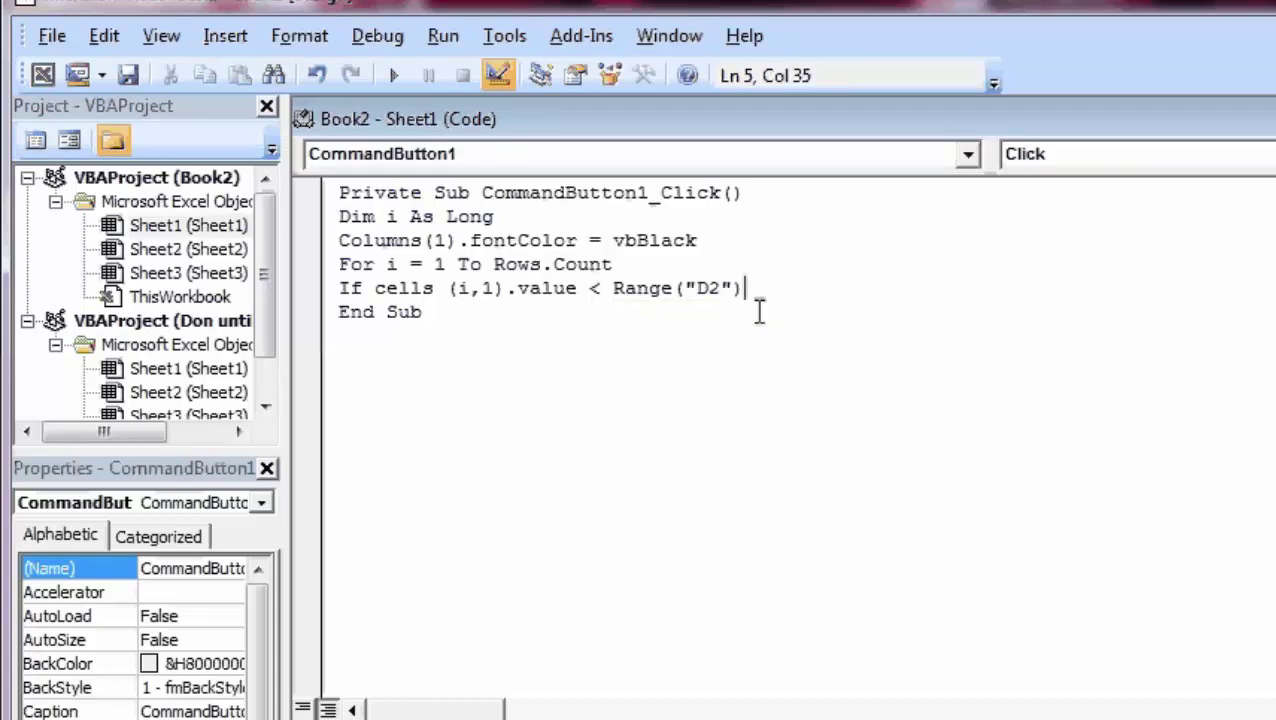
{"action": "type", "text": ".v"}
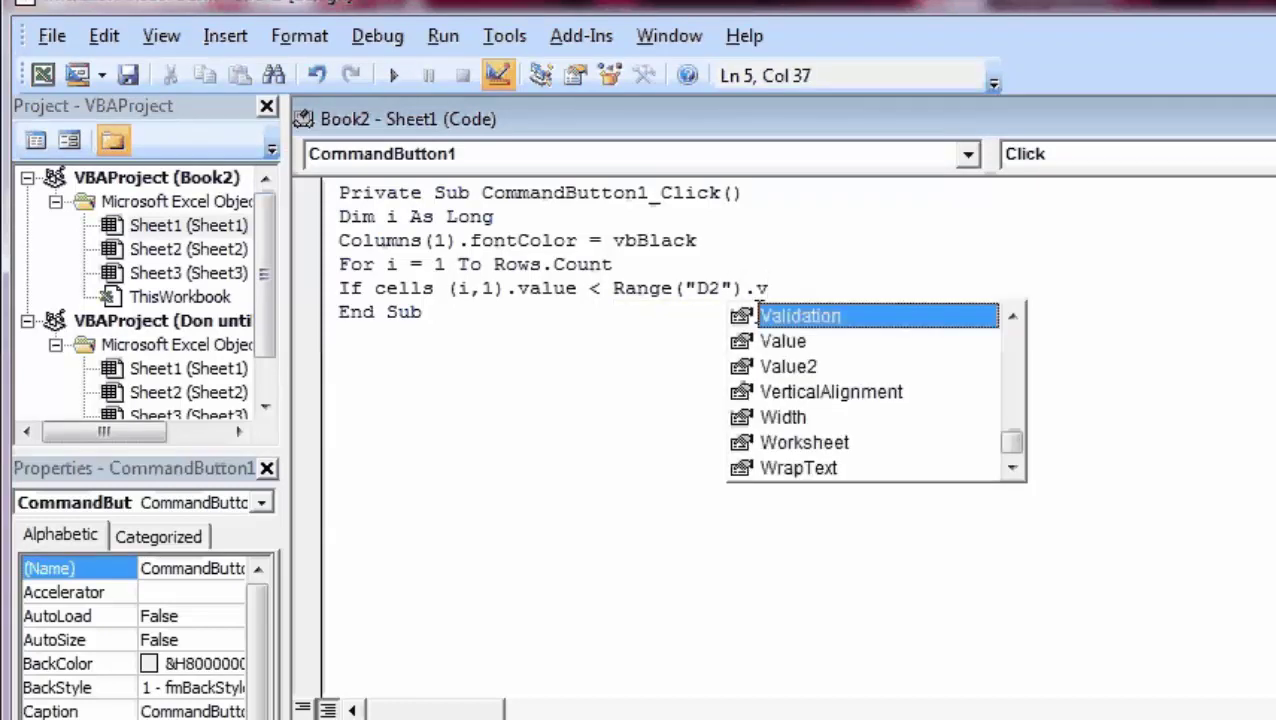
{"action": "type", "text": "a"}
{"action": "type", "text": "l"}
{"action": "type", "text": "u"}
{"action": "key", "text": "Return"}
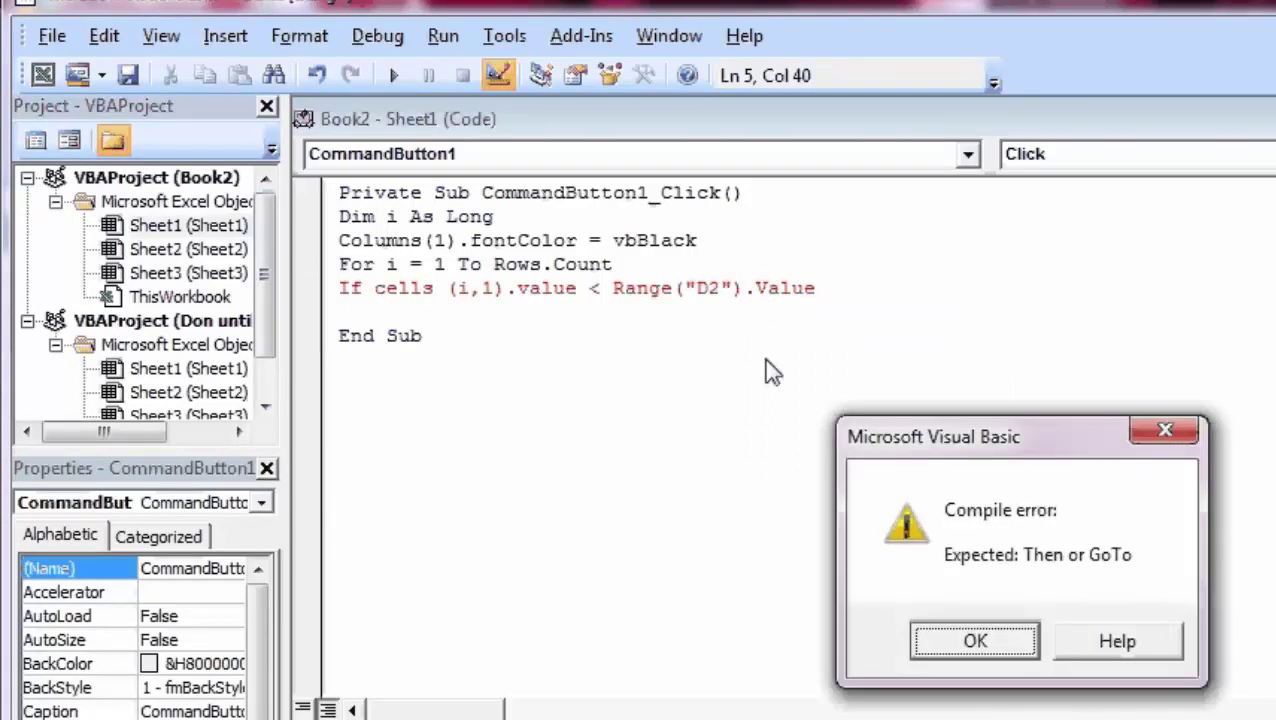
Dismiss the missing-Then compile error, review column A's numbers, and return to the If line's end
{"action": "left_click", "coordinate": [982, 645]}
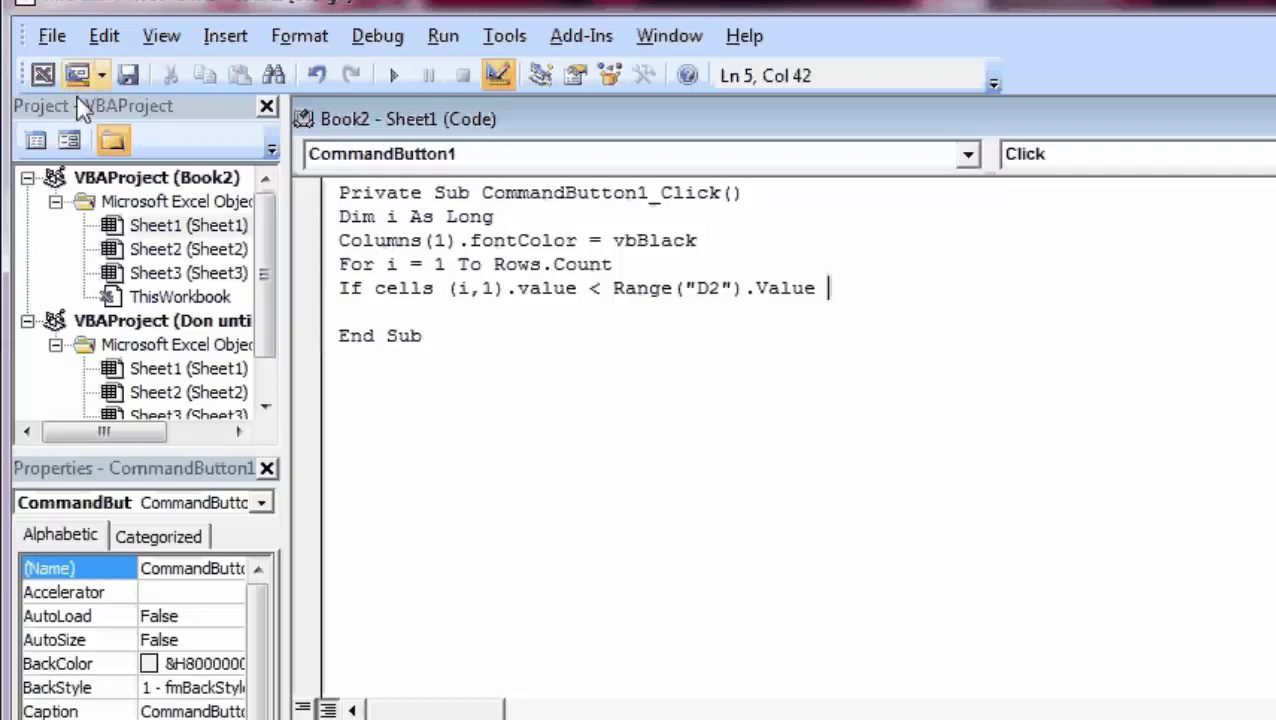
{"action": "left_click", "coordinate": [45, 69]}
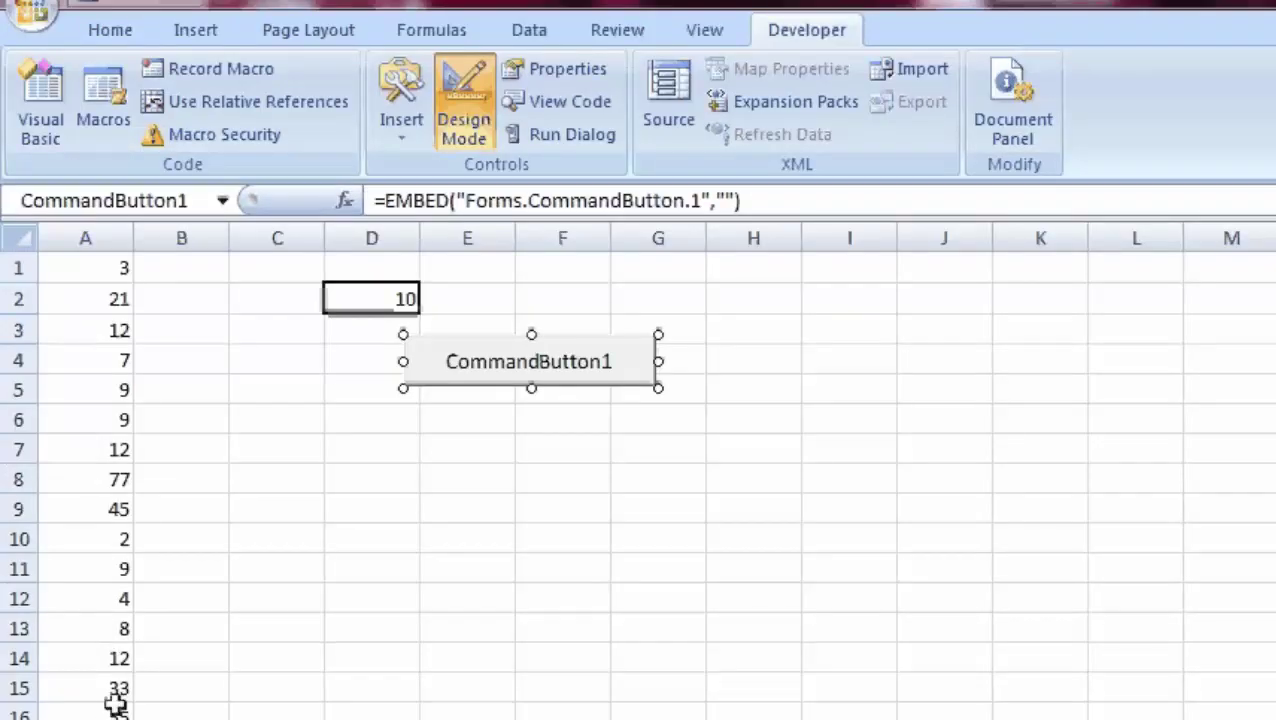
{"action": "scroll", "coordinate": [116, 704], "scroll_direction": "down", "scroll_amount": 5}
{"action": "scroll", "coordinate": [116, 704], "scroll_direction": "up", "scroll_amount": 2}
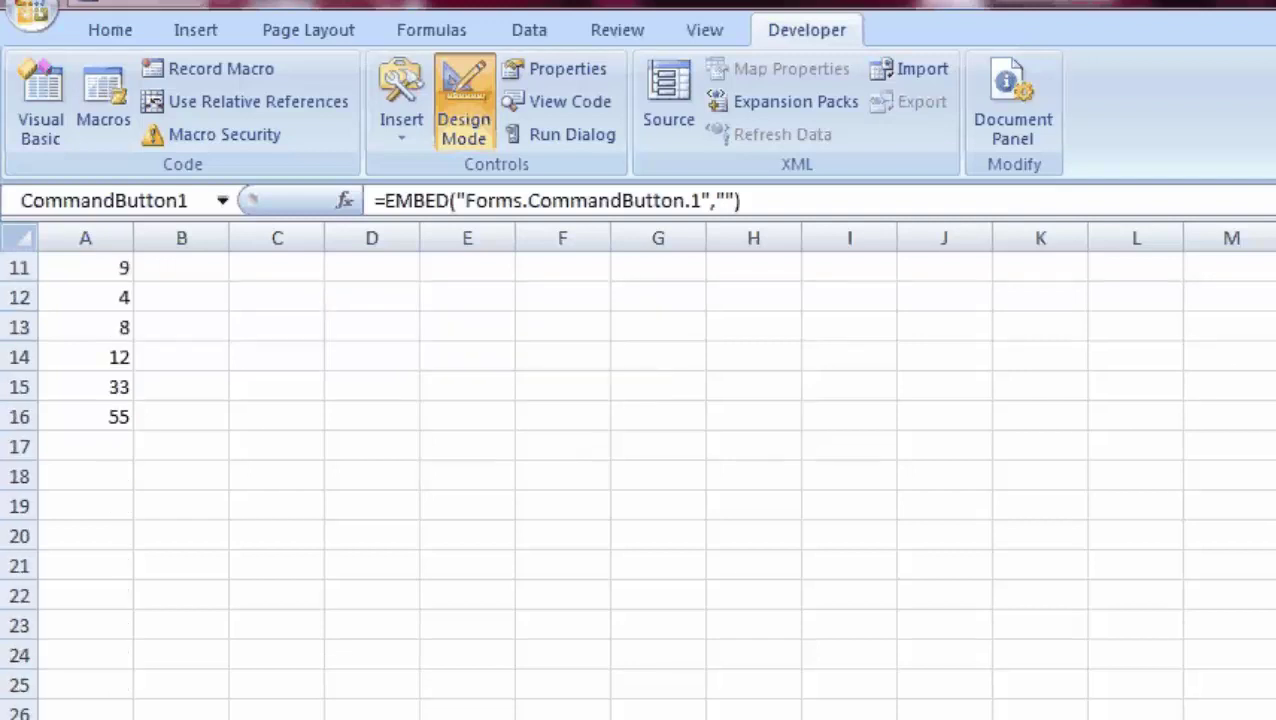
{"action": "scroll", "coordinate": [116, 704], "scroll_direction": "up", "scroll_amount": 3}
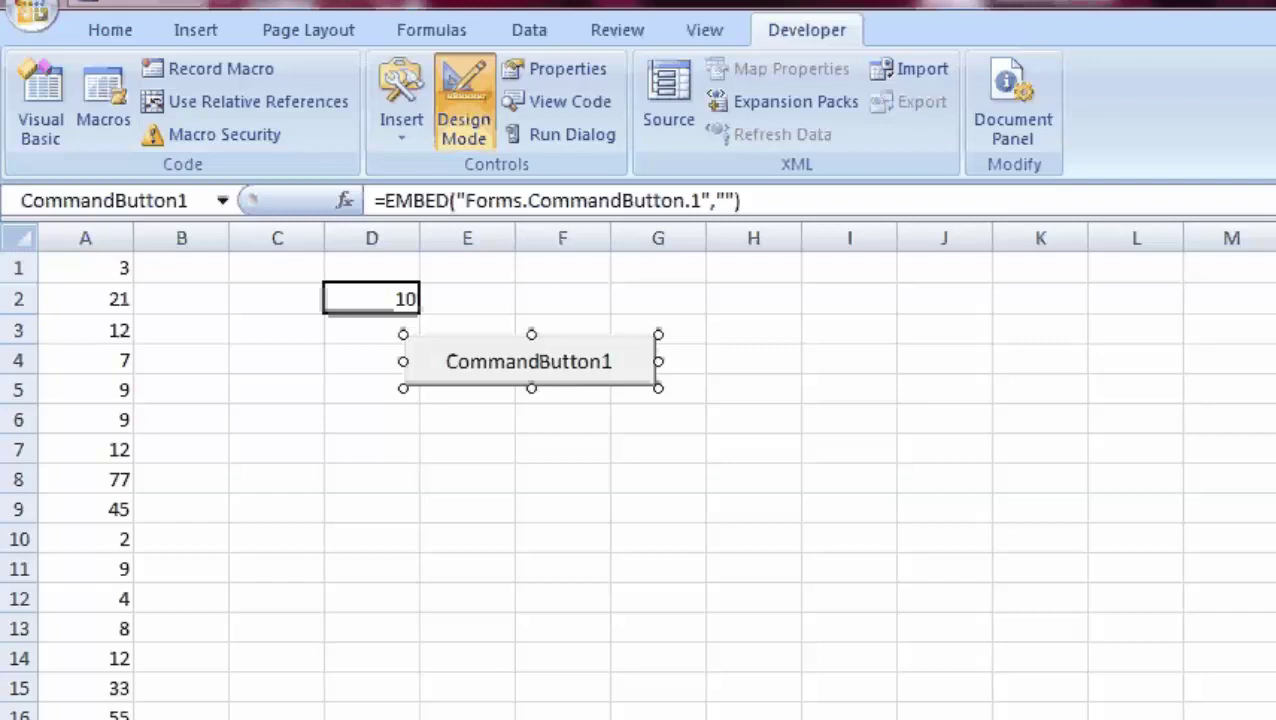
{"action": "left_click", "coordinate": [590, 106]}
{"action": "left_click", "coordinate": [812, 288]}
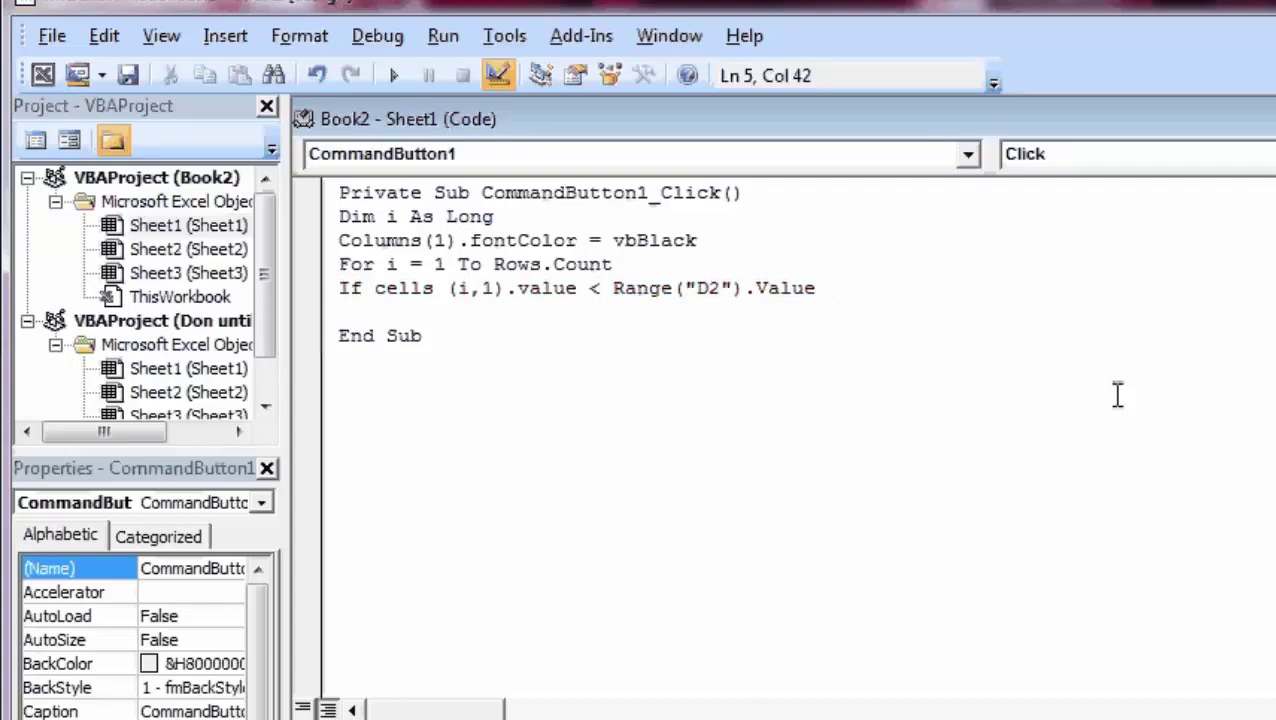
Append 'And Not IsEmpty(cells(i,1).value) Then' to the If line, including the closing parenthesis
{"action": "type", "text": "a"}
{"action": "type", "text": "nd"}
{"action": "key", "text": "BackSpace"}
{"action": "key", "text": "BackSpace"}
{"action": "key", "text": "BackSpace"}
{"action": "key", "text": "BackSpace"}
{"action": "type", "text": "An"}
{"action": "type", "text": "d "}
{"action": "type", "text": "n"}
{"action": "type", "text": "ot"}
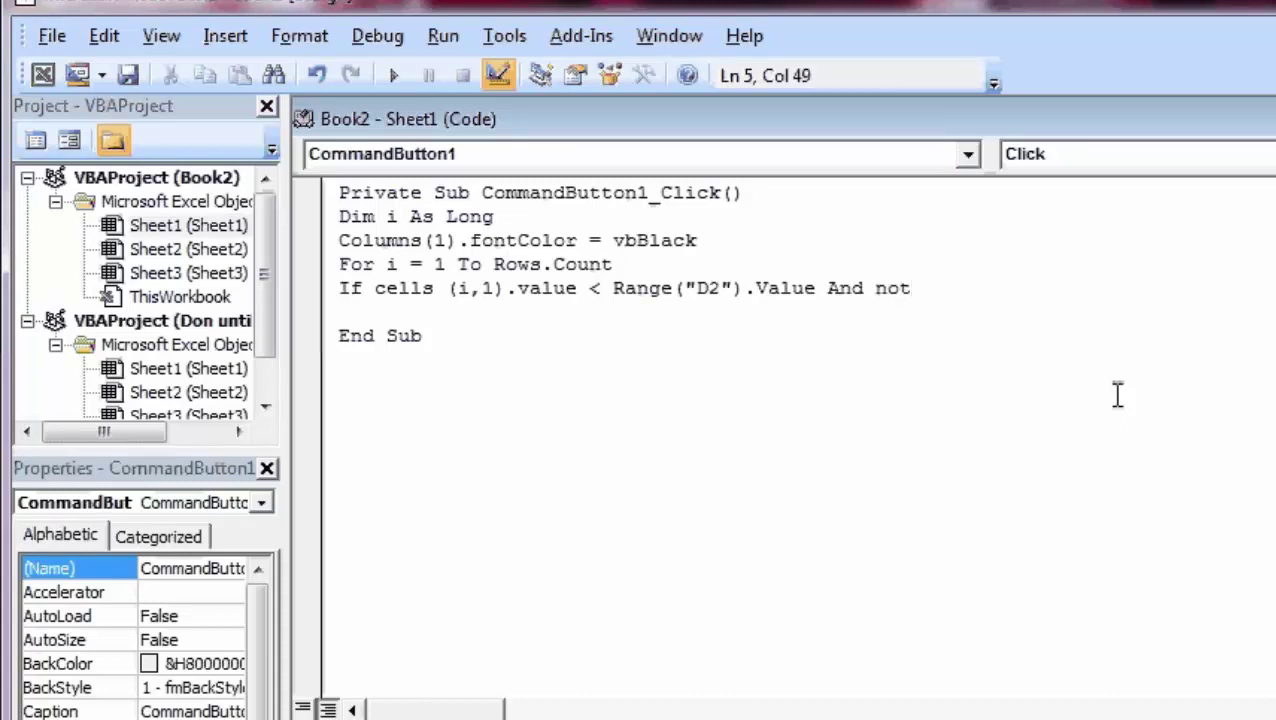
{"action": "key", "text": "BackSpace"}
{"action": "key", "text": "BackSpace"}
{"action": "key", "text": "BackSpace"}
{"action": "type", "text": "N"}
{"action": "type", "text": "ot"}
{"action": "type", "text": " I"}
{"action": "type", "text": "s"}
{"action": "key", "text": "BackSpace"}
{"action": "type", "text": "Emp"}
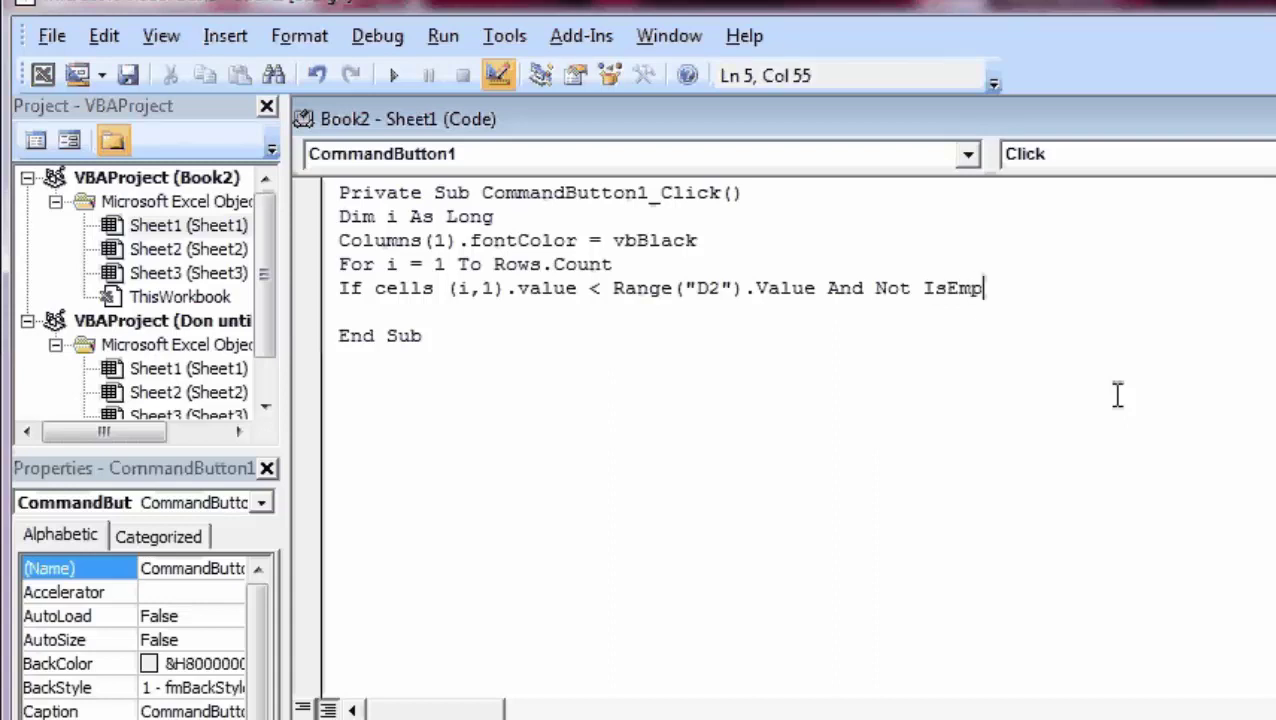
{"action": "type", "text": "ty"}
{"action": "type", "text": "("}
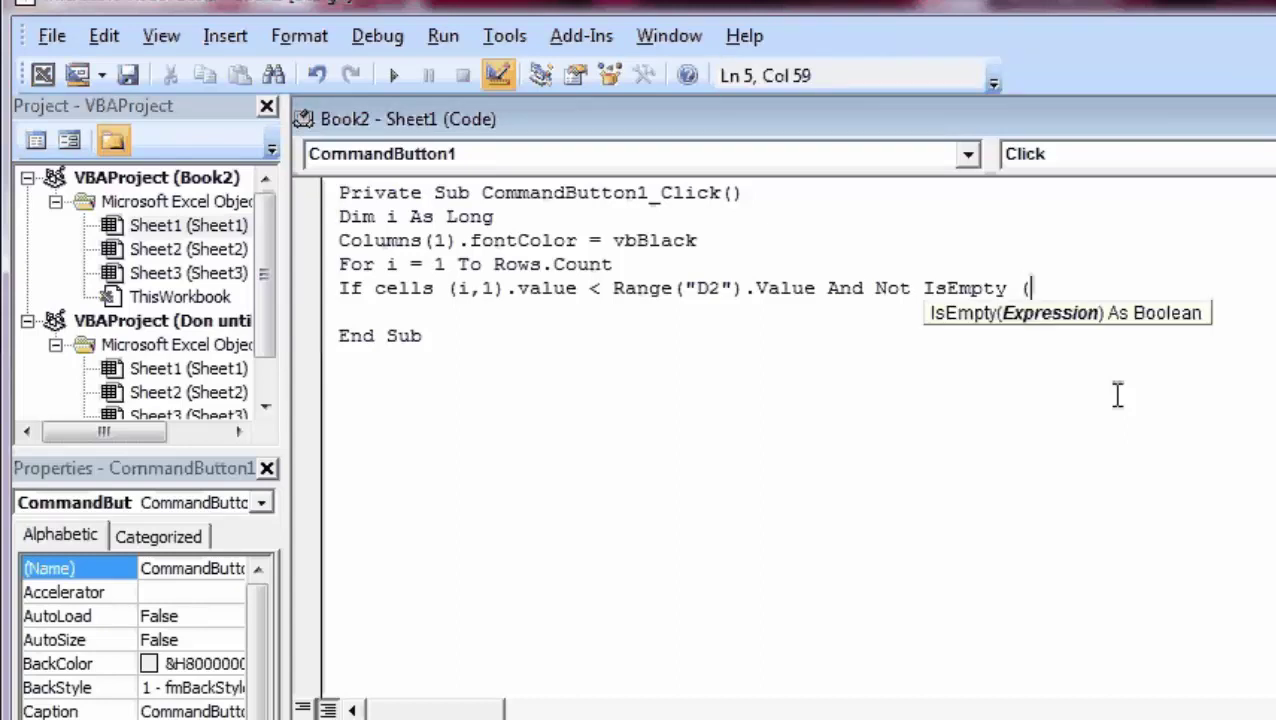
{"action": "type", "text": "c"}
{"action": "type", "text": "ell"}
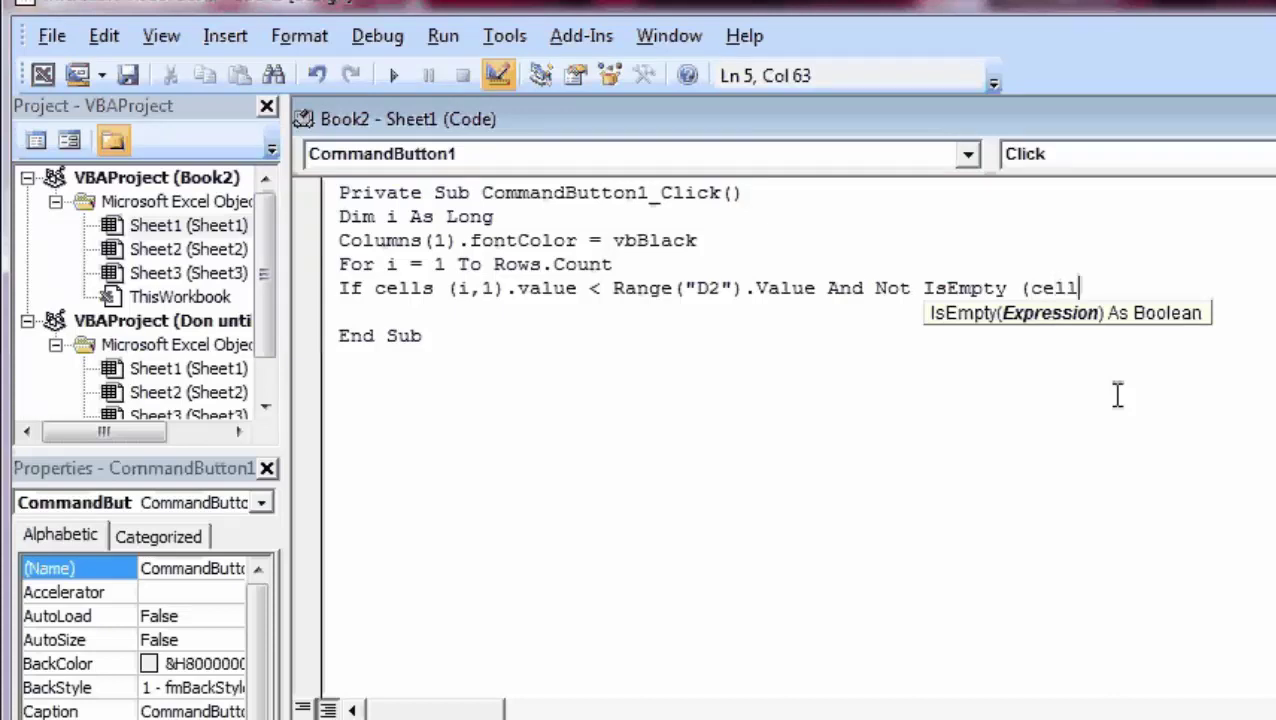
{"action": "type", "text": "s"}
{"action": "type", "text": "("}
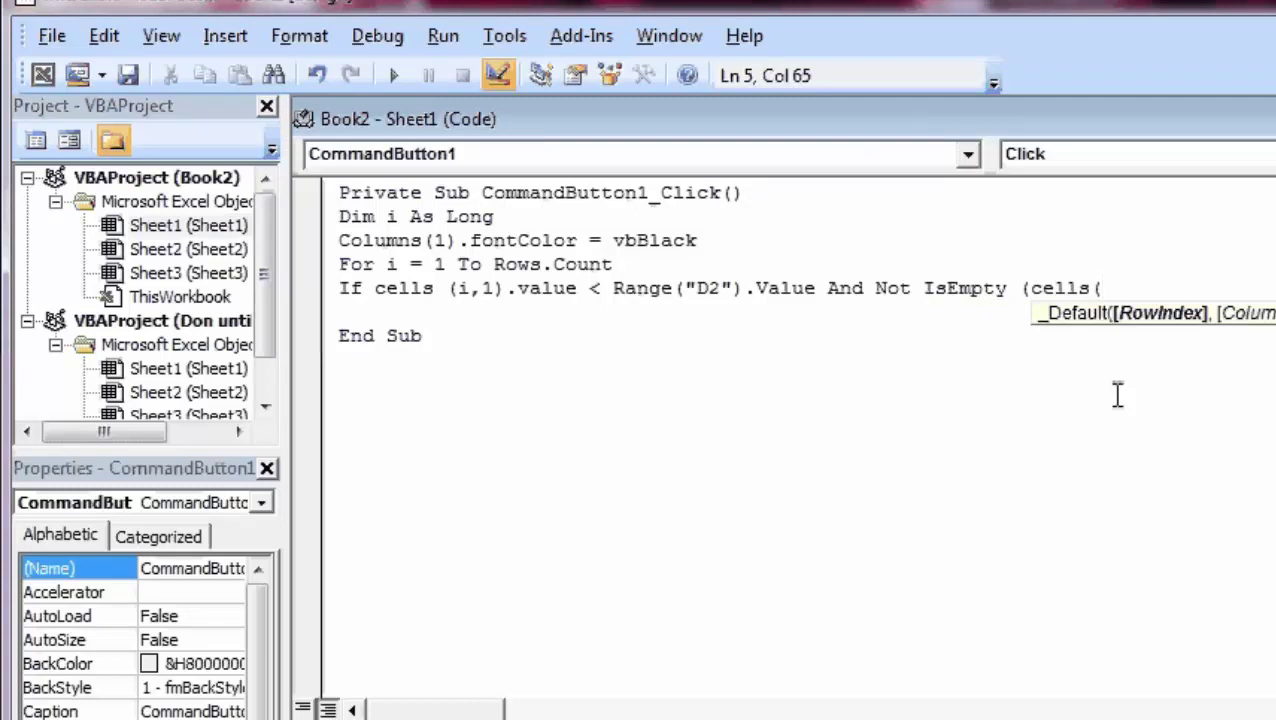
{"action": "type", "text": "i,"}
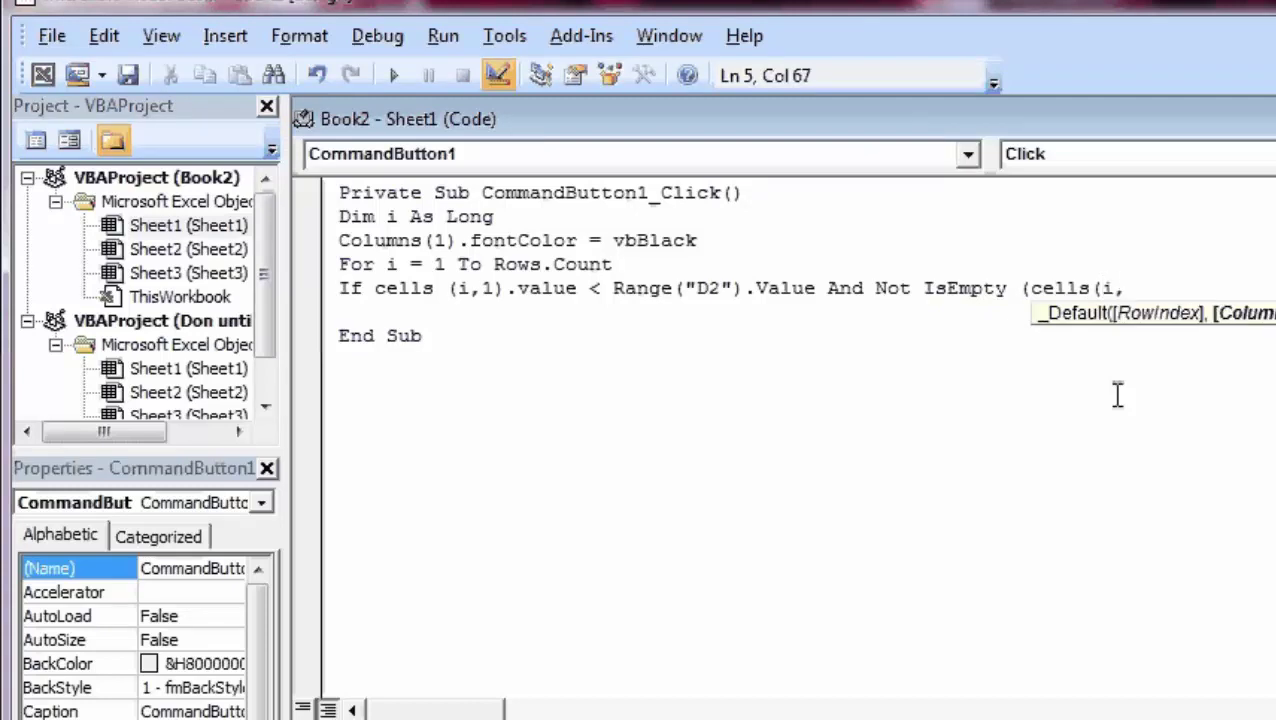
{"action": "type", "text": "1)"}
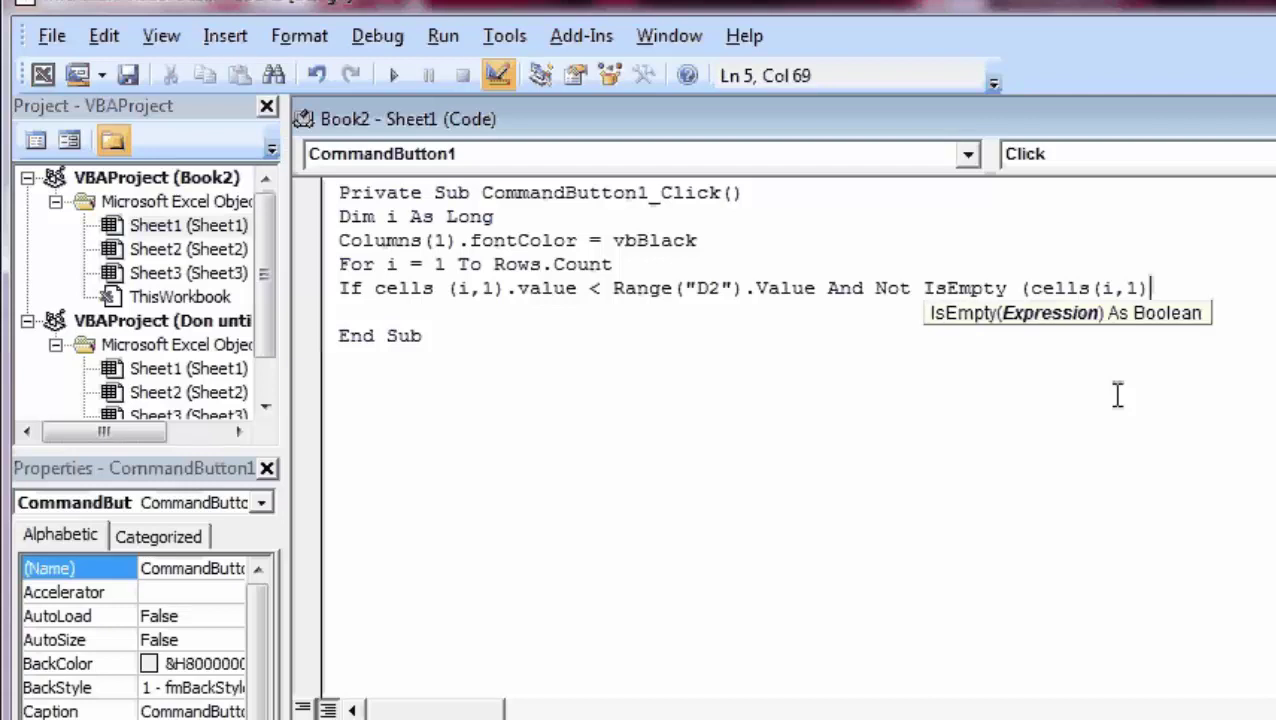
{"action": "type", "text": "."}
{"action": "type", "text": " val"}
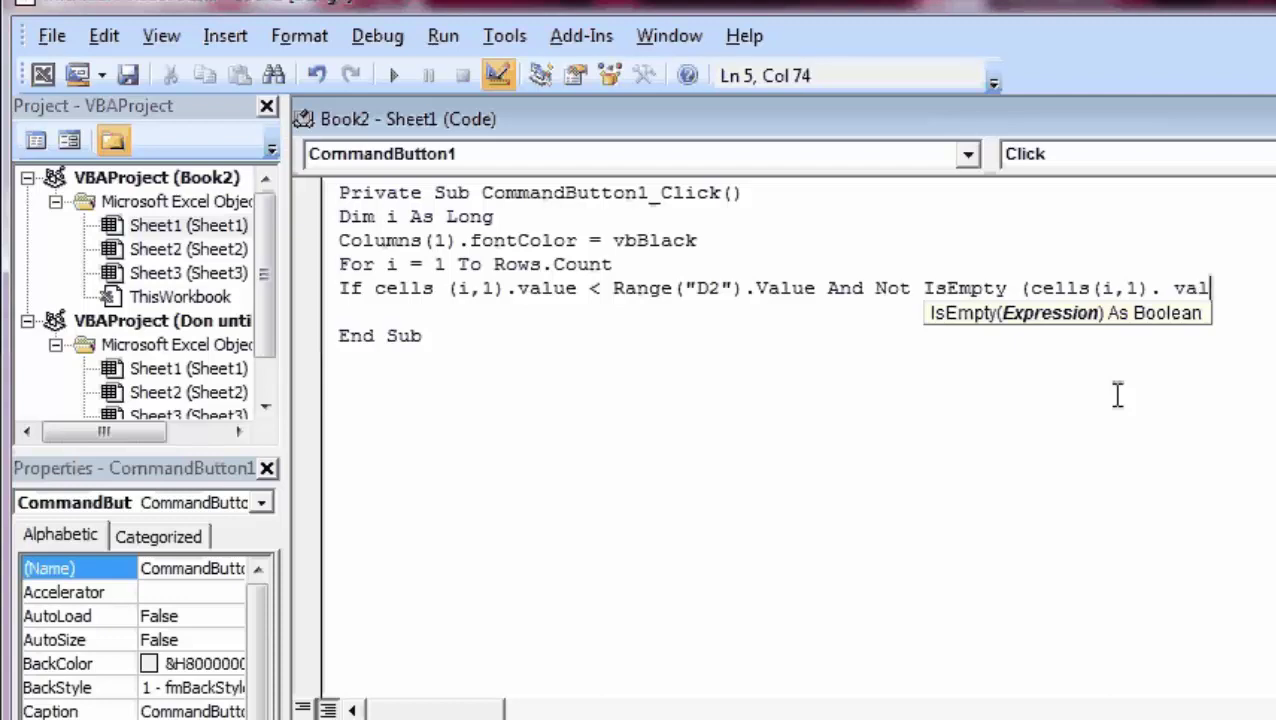
{"action": "type", "text": "ue"}
{"action": "type", "text": " Th"}
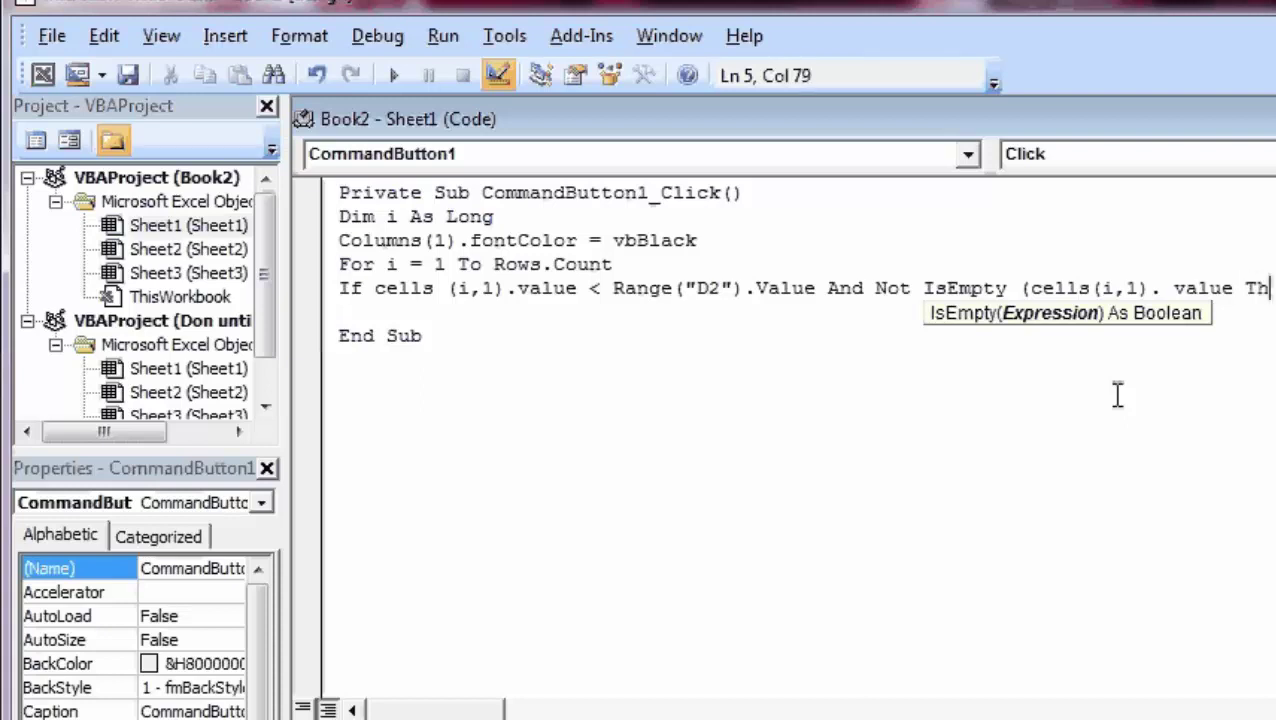
{"action": "type", "text": "en"}
{"action": "left_click", "coordinate": [1232, 287]}
{"action": "type", "text": ")"}
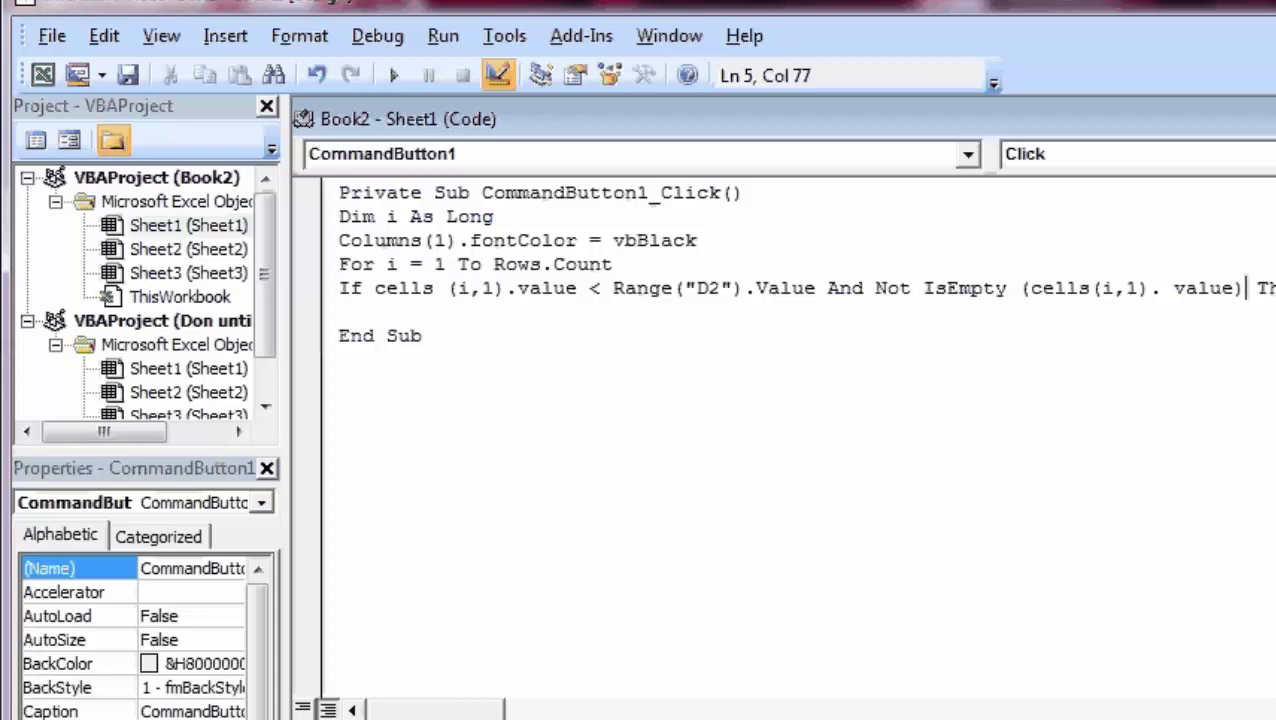
On a new line inside the If, write Cells(i, 1).Font.Color = vbRed, correcting the typos
{"action": "key", "text": "End"}
{"action": "key", "text": "Return"}
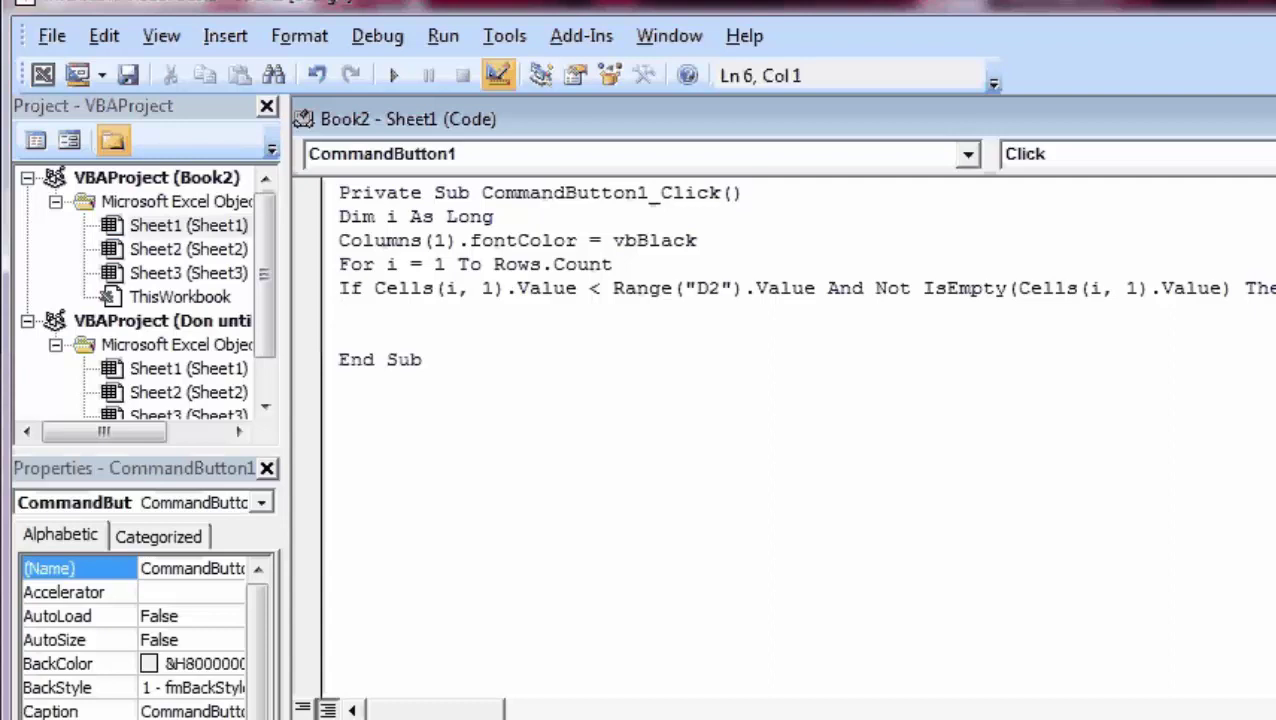
{"action": "type", "text": "ce"}
{"action": "type", "text": "lls"}
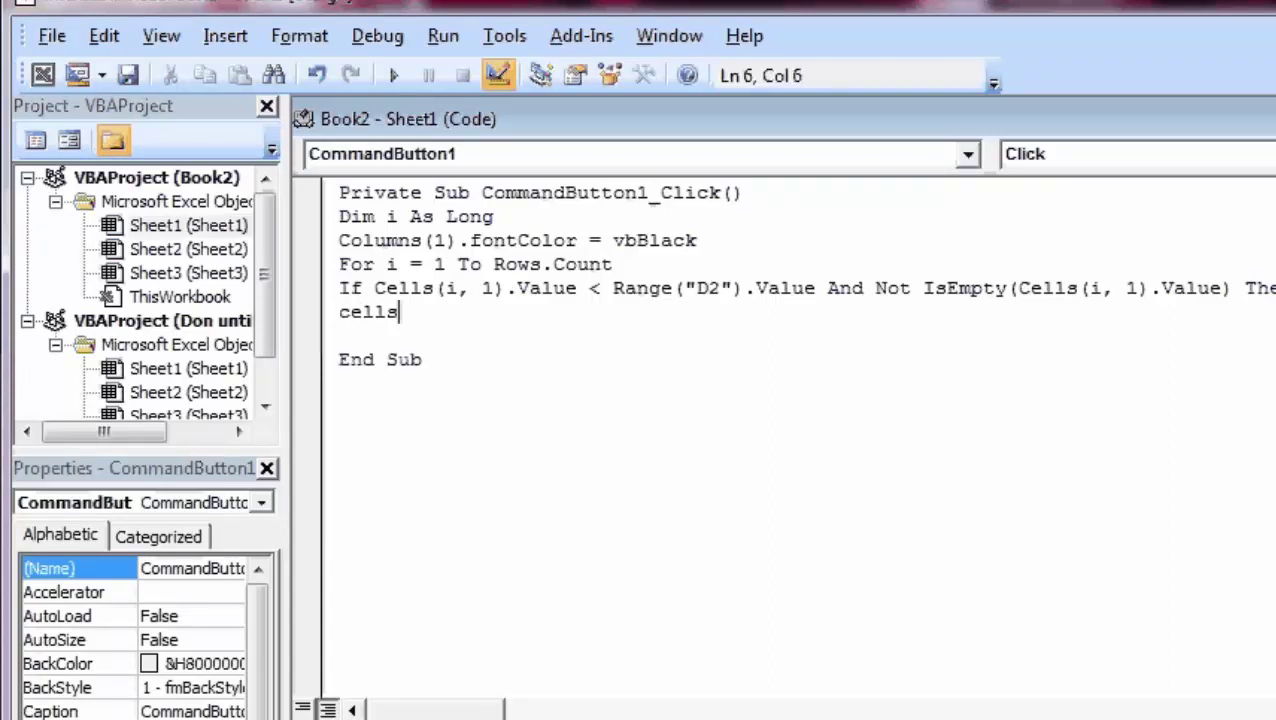
{"action": "type", "text": " ("}
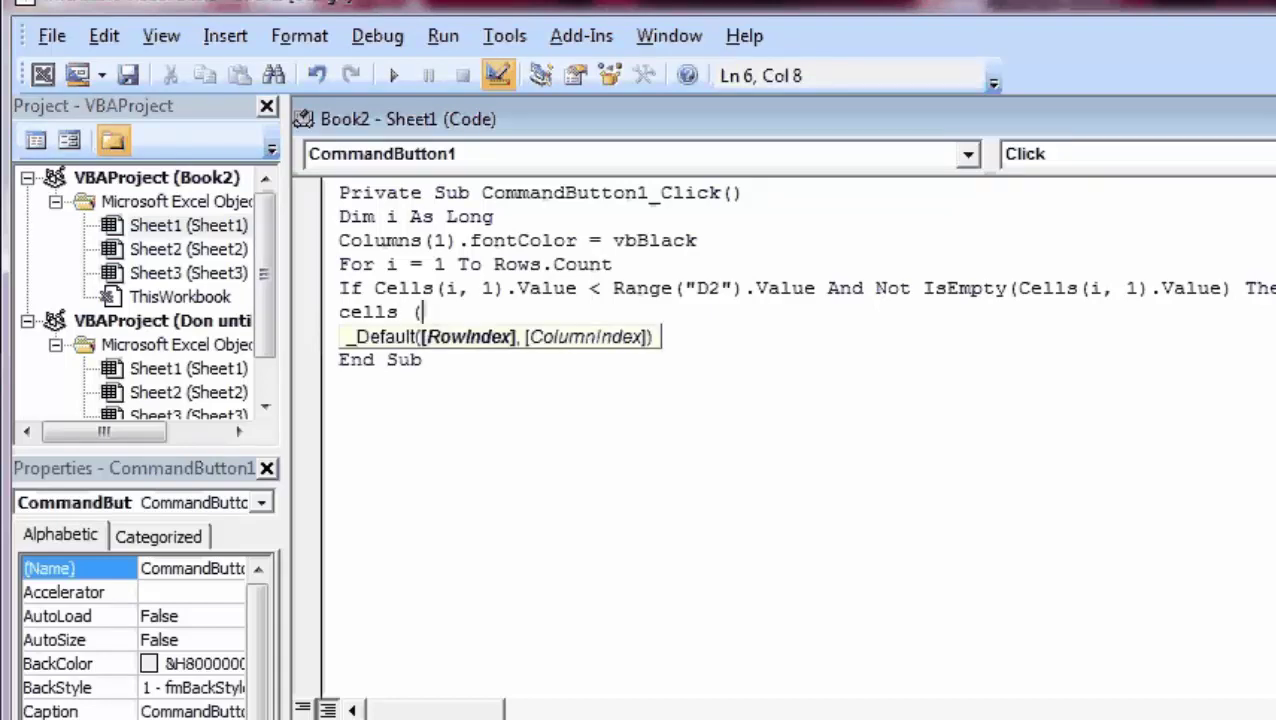
{"action": "type", "text": "i,1"}
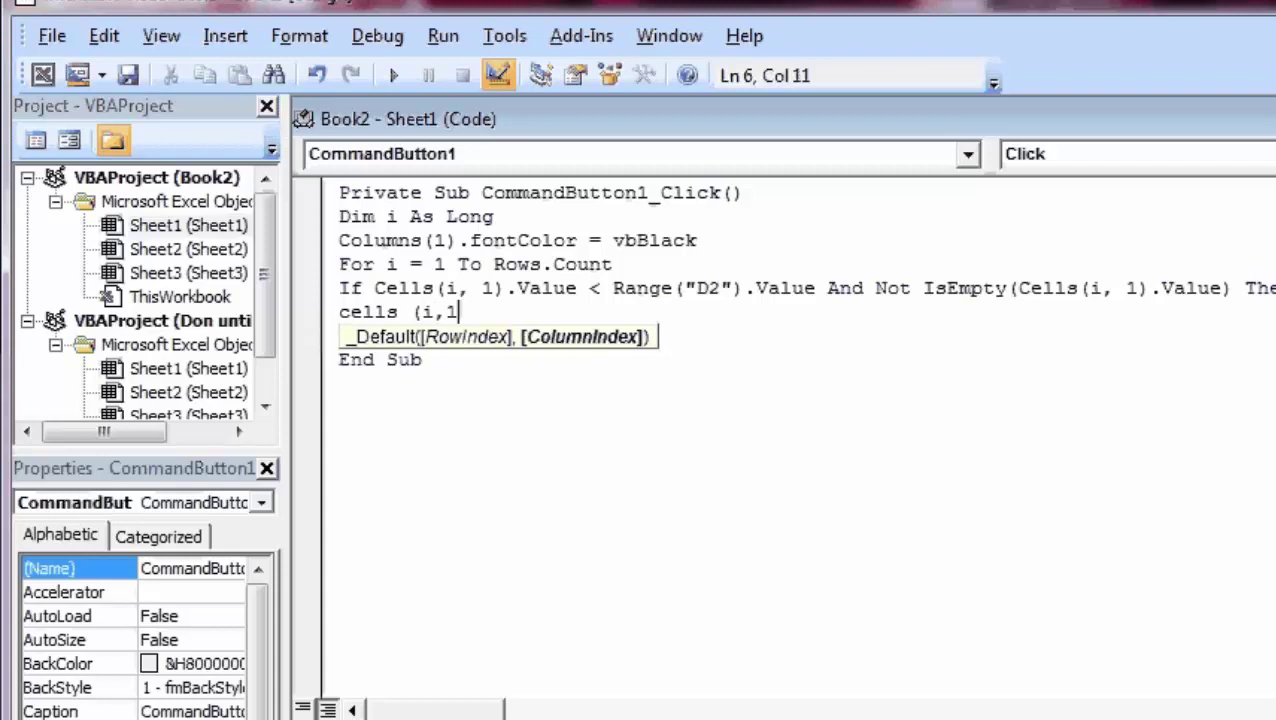
{"action": "type", "text": ")"}
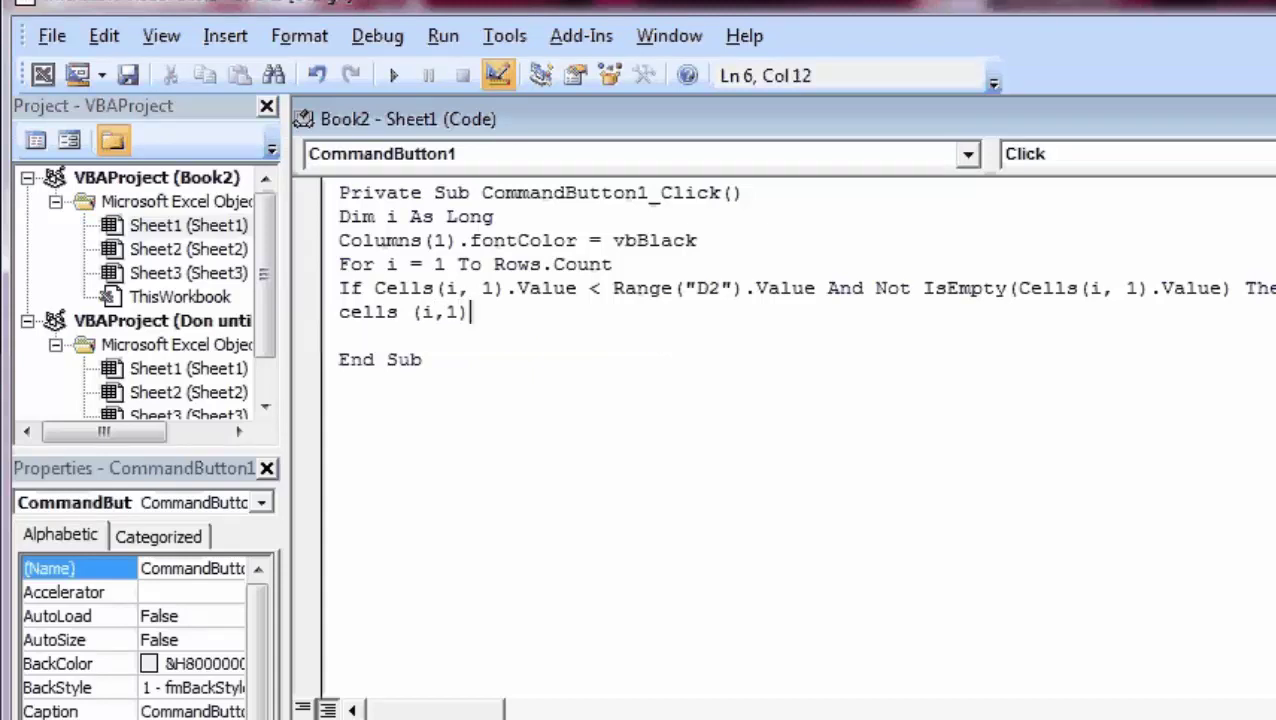
{"action": "type", "text": ".f"}
{"action": "type", "text": "ont"}
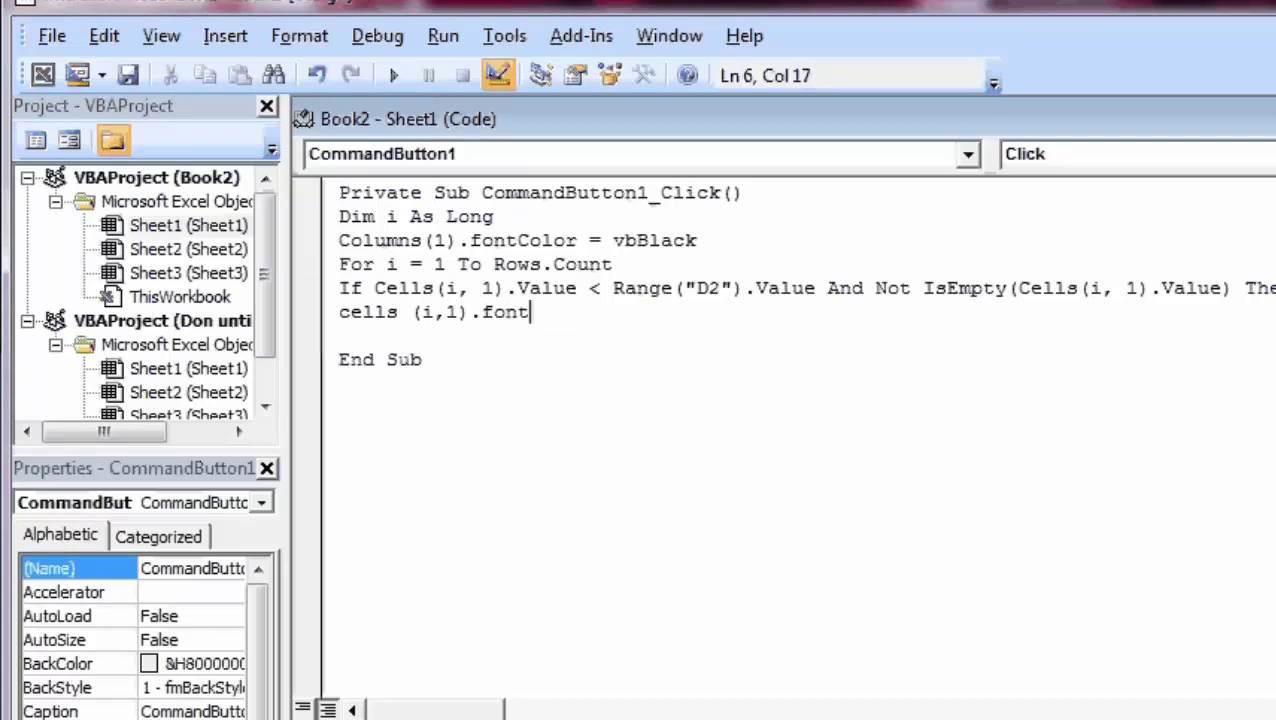
{"action": "type", "text": "Color"}
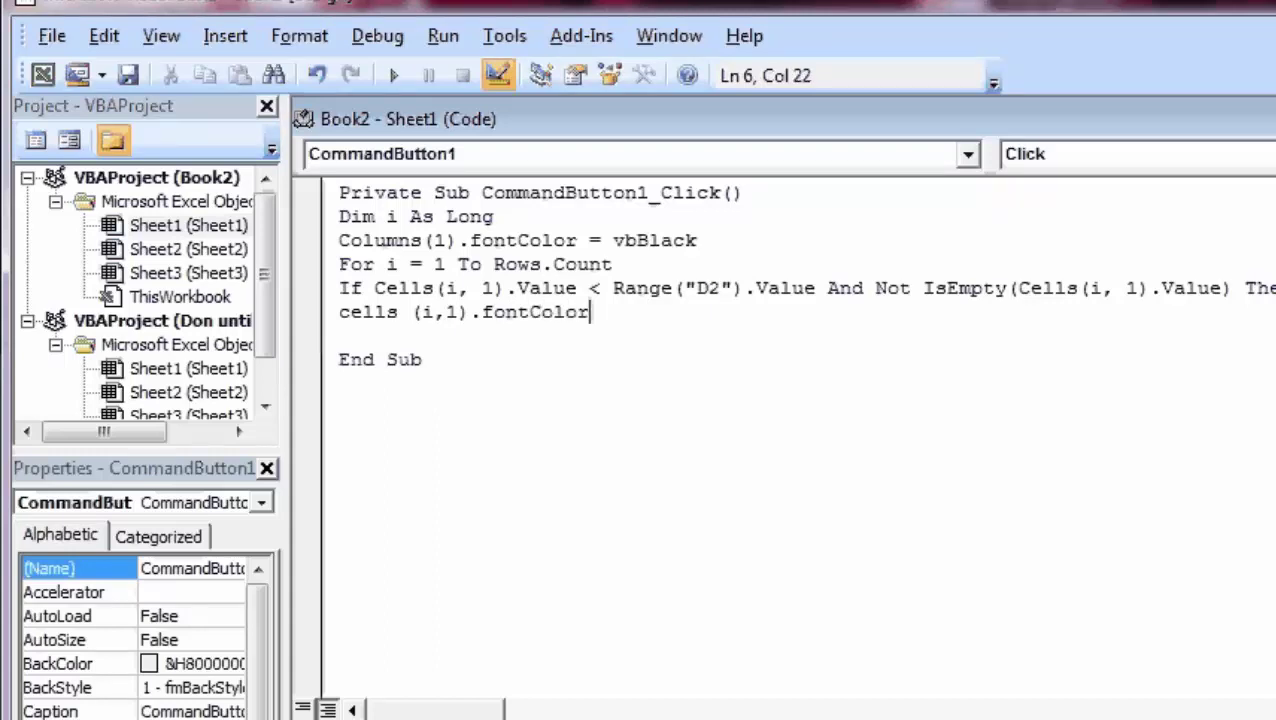
{"action": "key", "text": "BackSpace"}
{"action": "key", "text": "BackSpace"}
{"action": "key", "text": "BackSpace"}
{"action": "key", "text": "BackSpace"}
{"action": "key", "text": "BackSpace"}
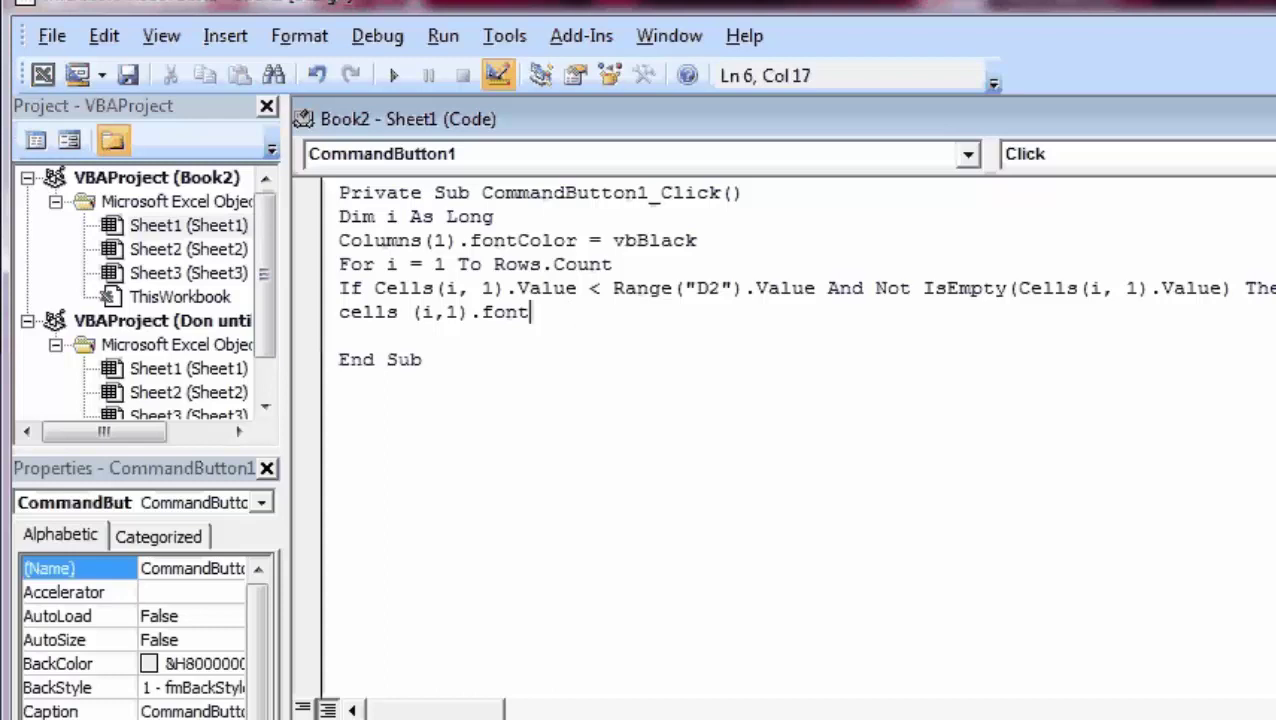
{"action": "type", "text": ".c"}
{"action": "type", "text": "olor"}
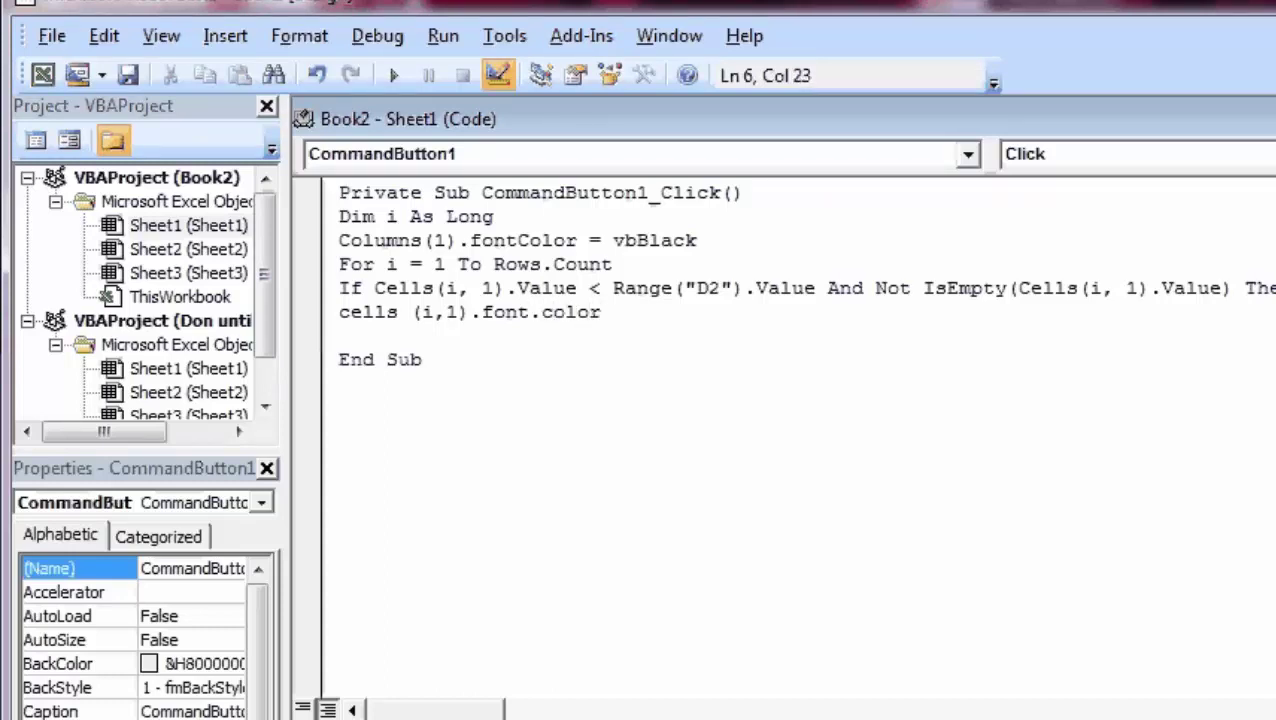
{"action": "type", "text": " ="}
{"action": "type", "text": "Vb"}
{"action": "type", "text": "REd"}
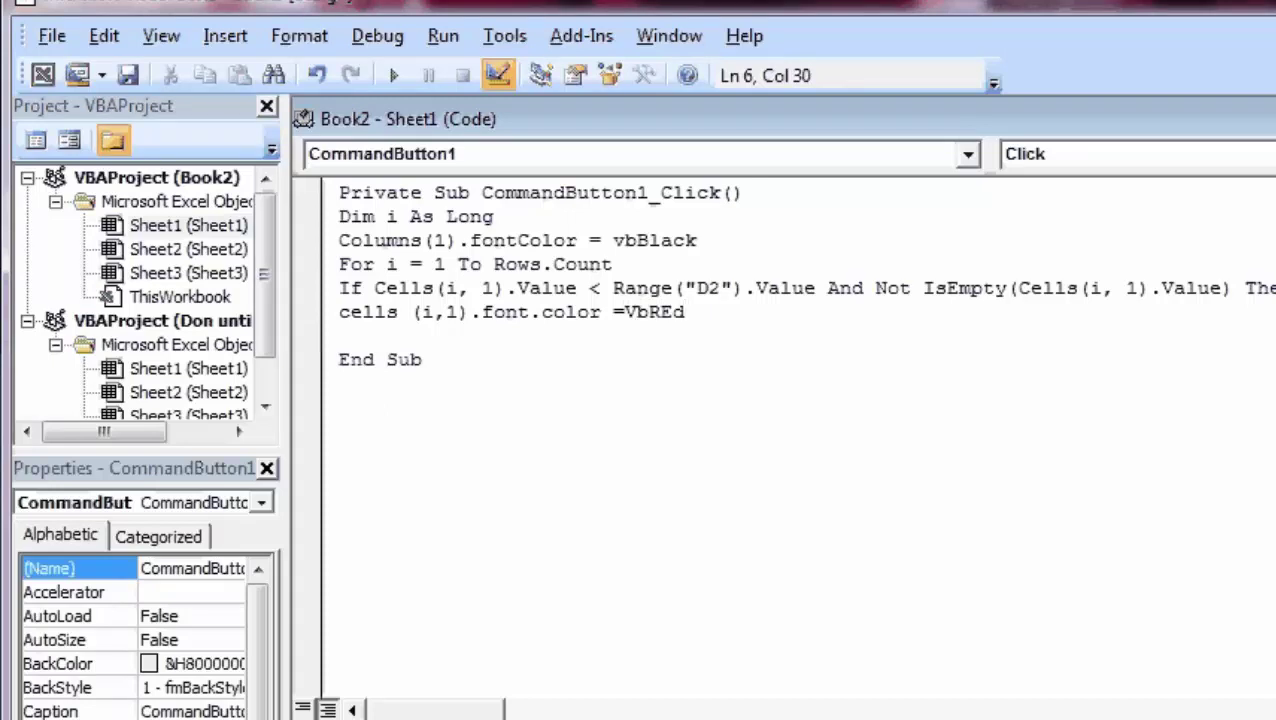
{"action": "key", "text": "BackSpace"}
{"action": "key", "text": "BackSpace"}
{"action": "type", "text": "ed"}
Insert the missing period so line 3 reads Columns(1).Font.Color = vbBlack
{"action": "left_click", "coordinate": [517, 241]}
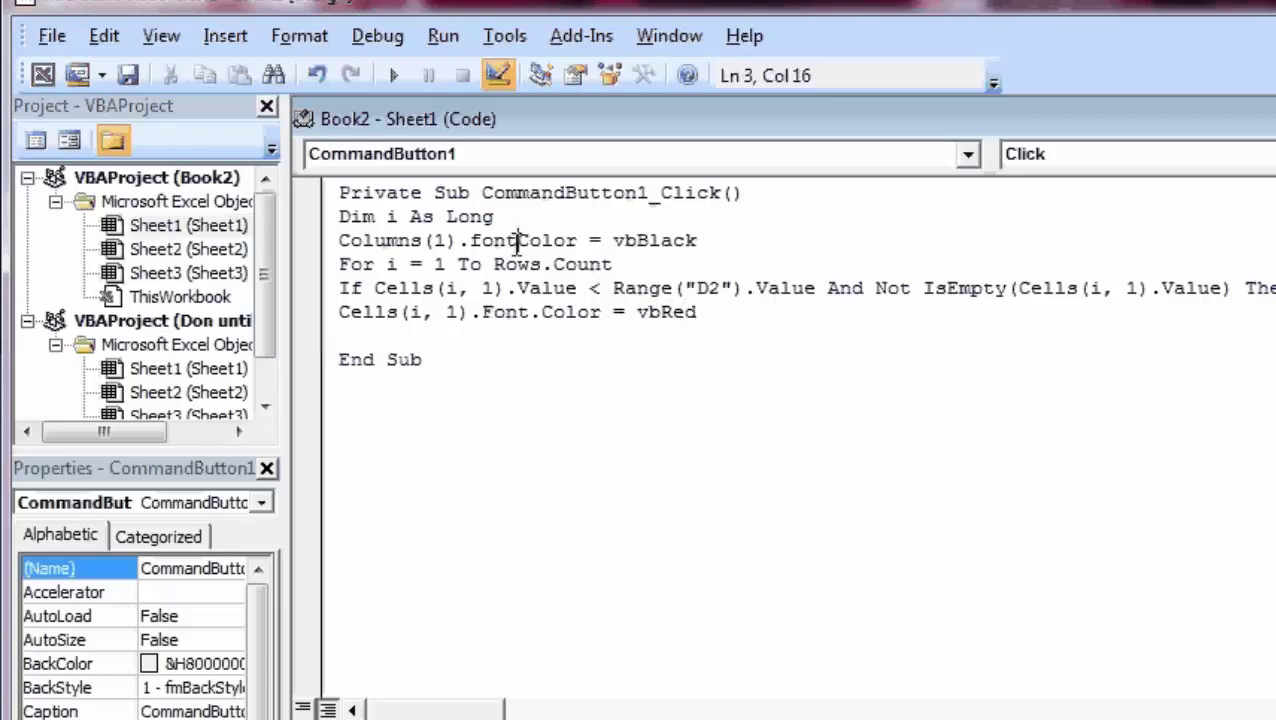
{"action": "type", "text": "."}
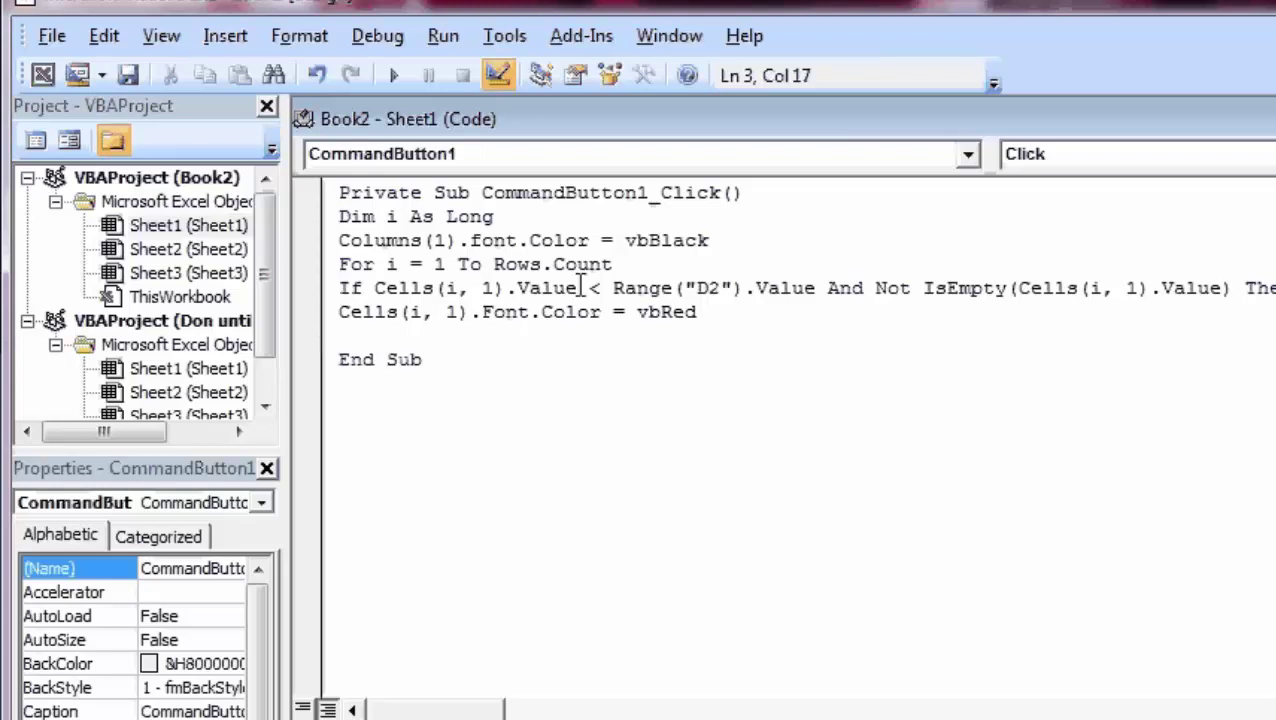
{"action": "left_click", "coordinate": [760, 312]}
Add End If and Next lines beneath the vbRed statement, leaving a blank line after
{"action": "key", "text": "Return"}
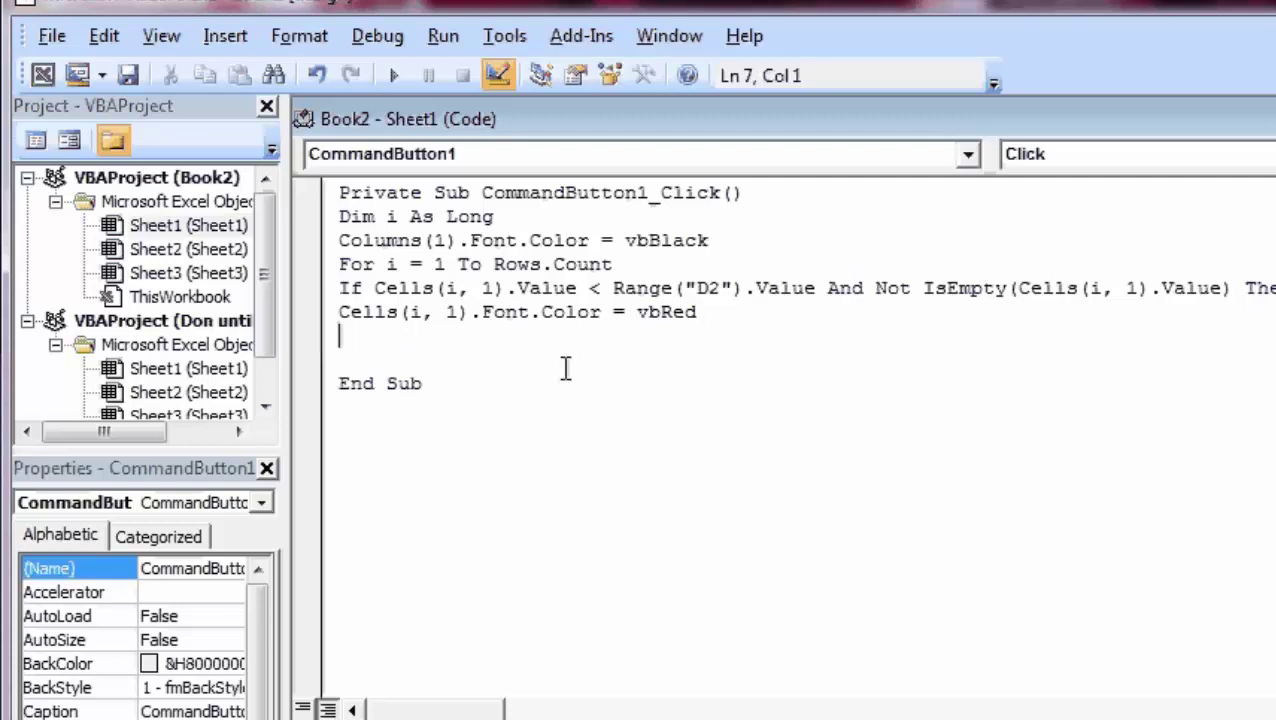
{"action": "type", "text": "E"}
{"action": "type", "text": "nd"}
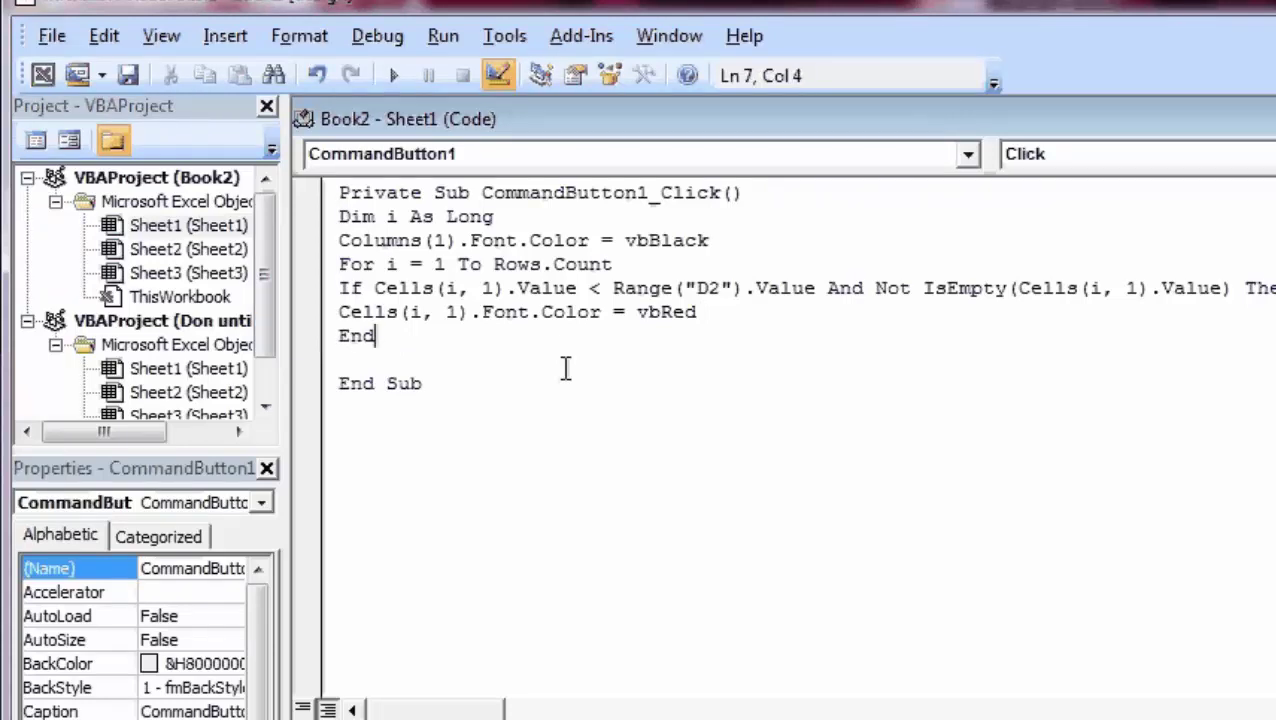
{"action": "type", "text": " if"}
{"action": "key", "text": "Return"}
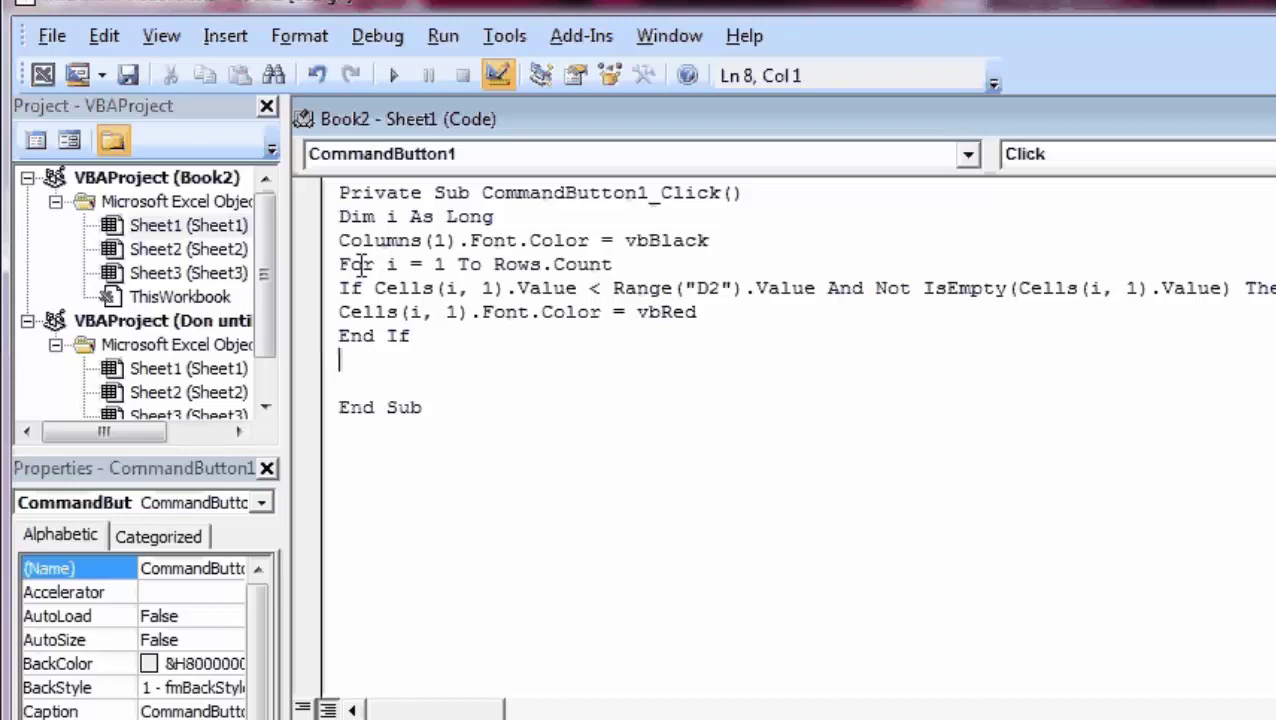
{"action": "type", "text": "Ne"}
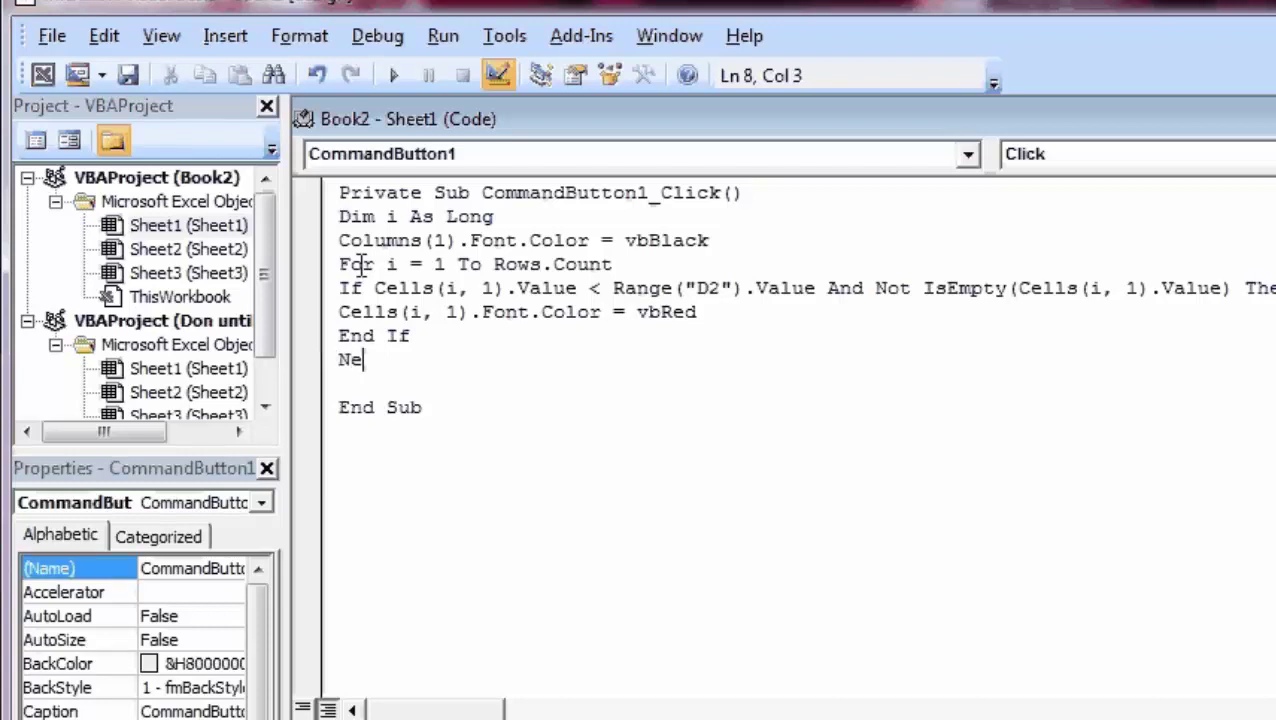
{"action": "type", "text": "xt i"}
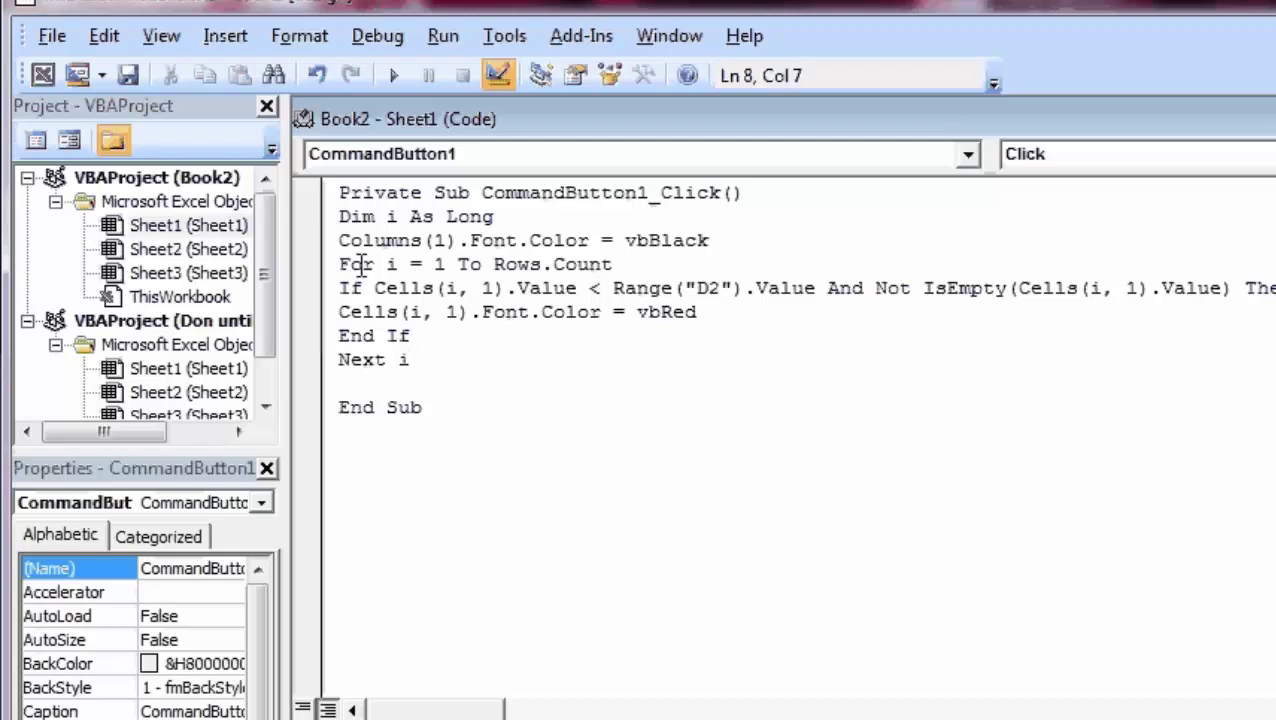
{"action": "key", "text": "Return"}
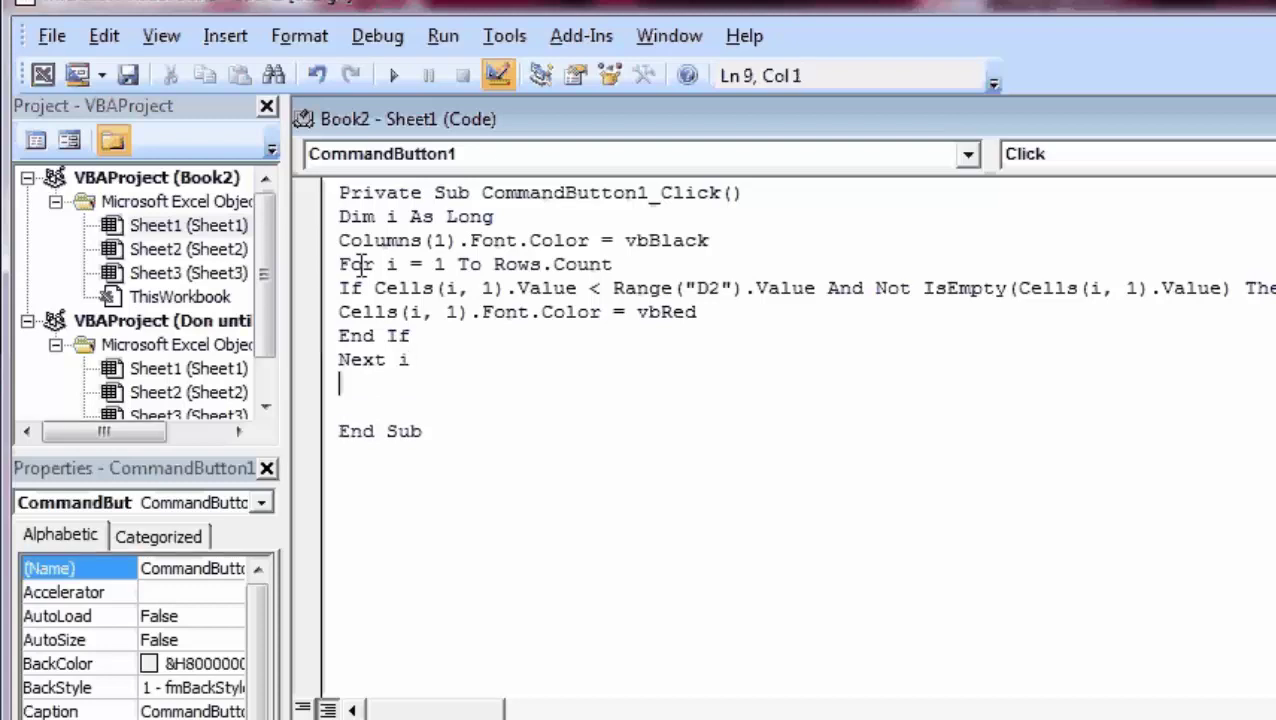
On the worksheet, exit Design Mode and click CommandButton1 so values below 10 turn red
{"action": "left_click", "coordinate": [46, 74]}
{"action": "left_click", "coordinate": [444, 118]}
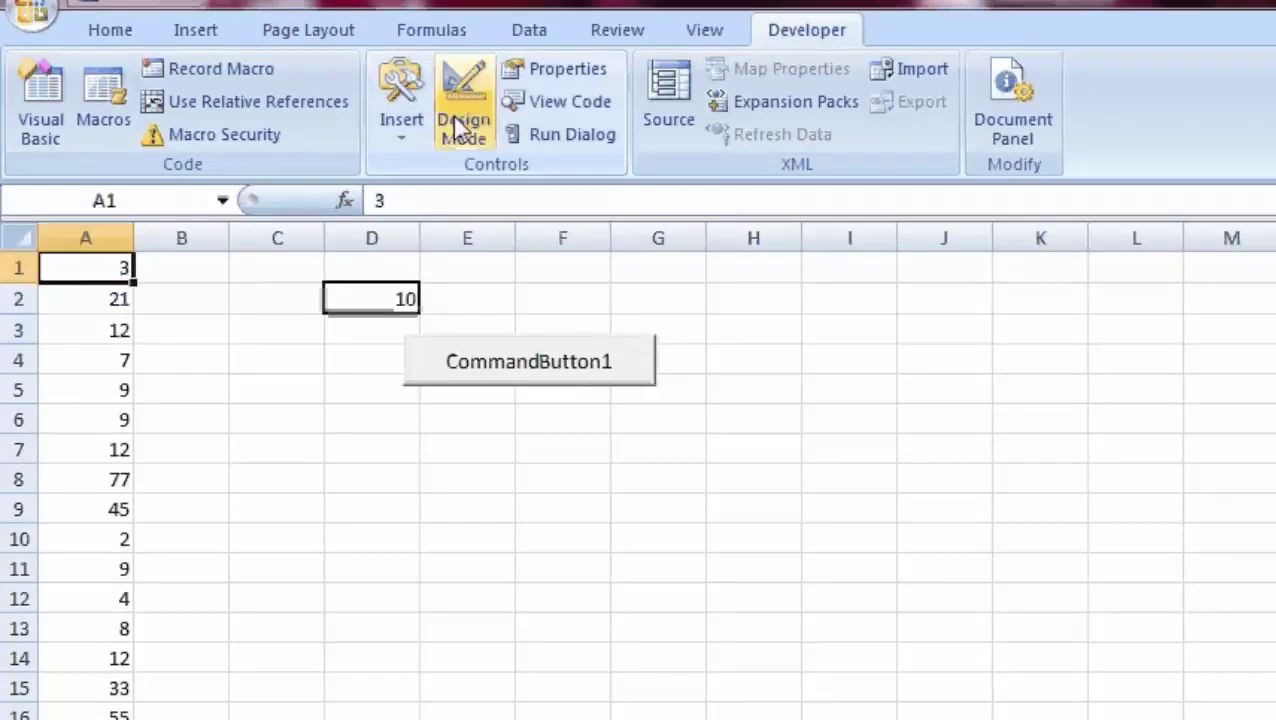
{"action": "left_click", "coordinate": [537, 364]}
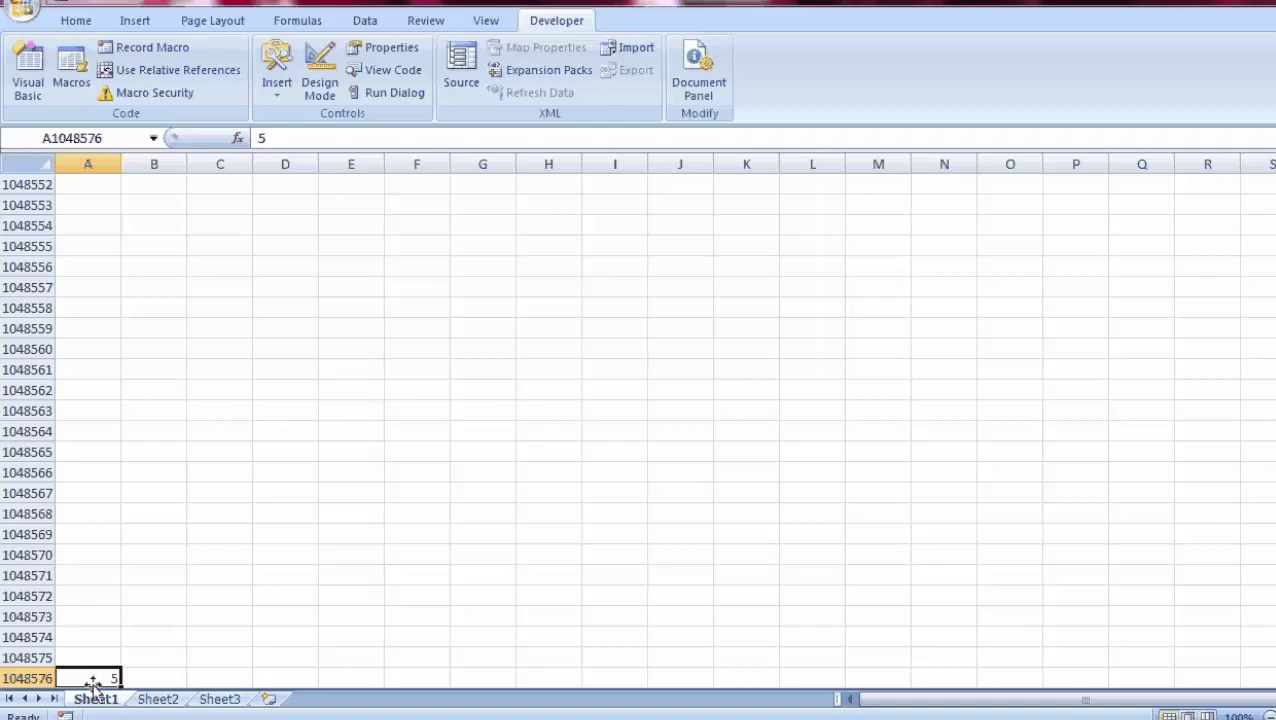
{"action": "key", "text": "ctrl+Up"}
{"action": "key", "text": "ctrl+Up"}
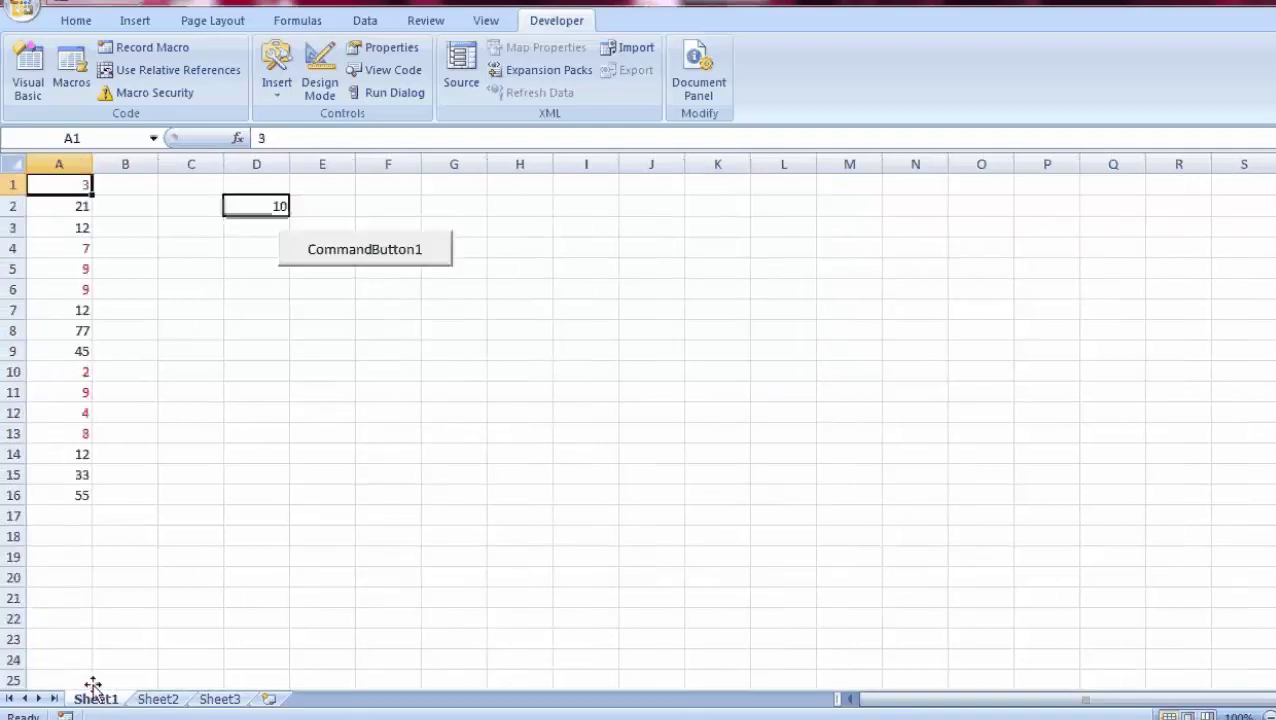